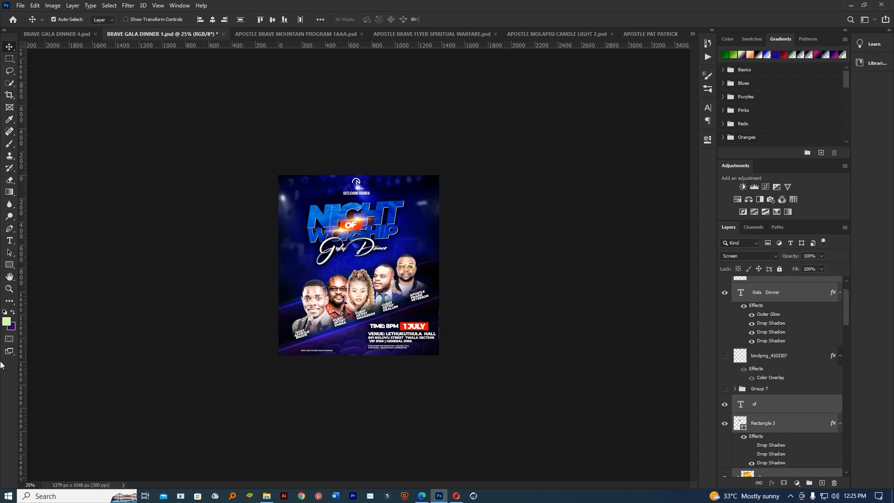
# Examine the flyer's title, guest portraits and event details up close and as a whole.
pyautogui.click(9, 288)
pyautogui.click(328, 237)
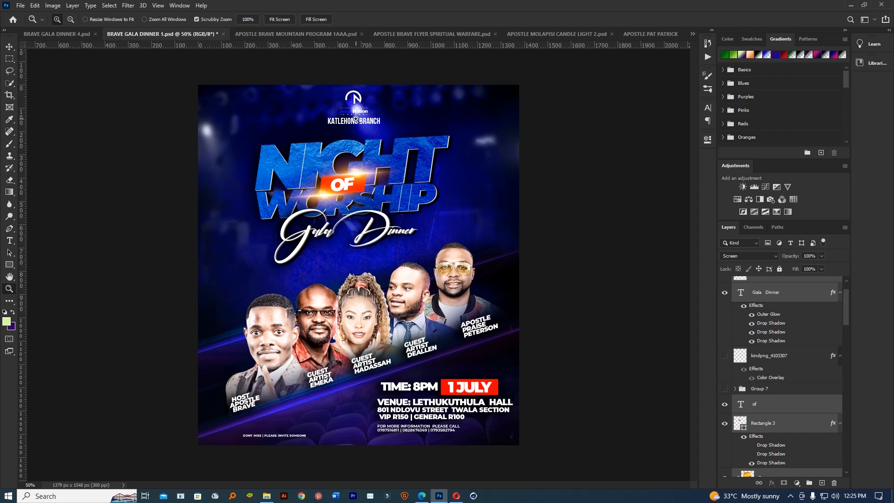
pyautogui.click(356, 119)
pyautogui.moveTo(515, 175); pyautogui.dragTo(488, 182)
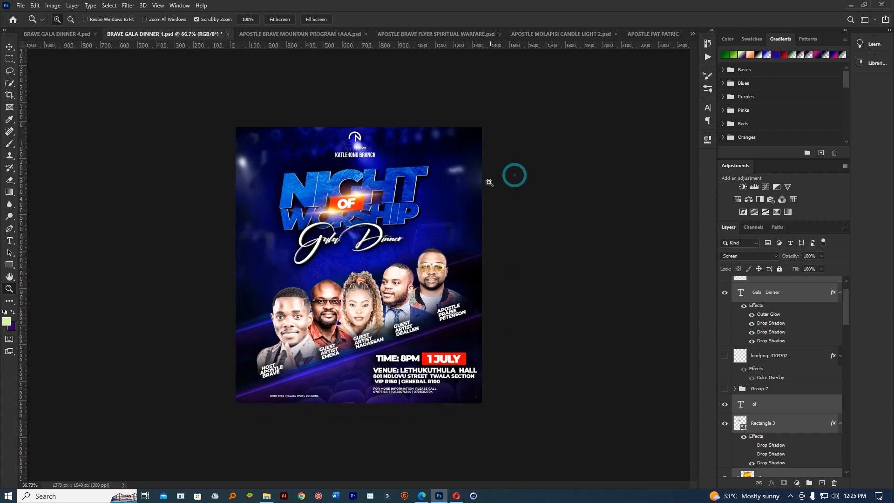
pyautogui.doubleClick(489, 183)
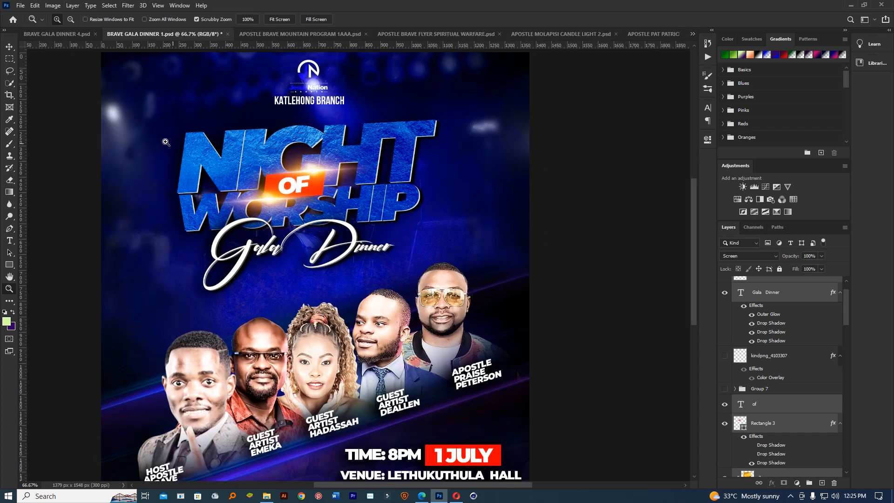
pyautogui.click(9, 47)
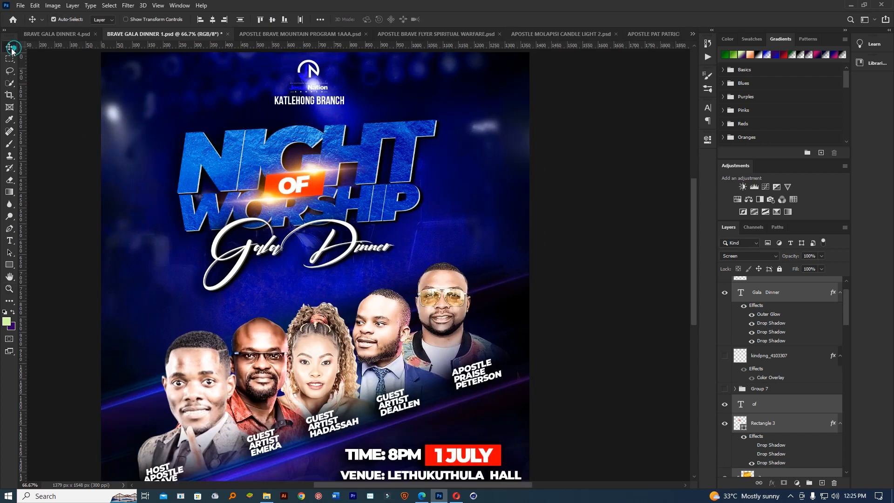
pyautogui.click(10, 289)
pyautogui.moveTo(365, 274); pyautogui.dragTo(372, 254)
pyautogui.click(373, 253)
pyautogui.click(373, 253)
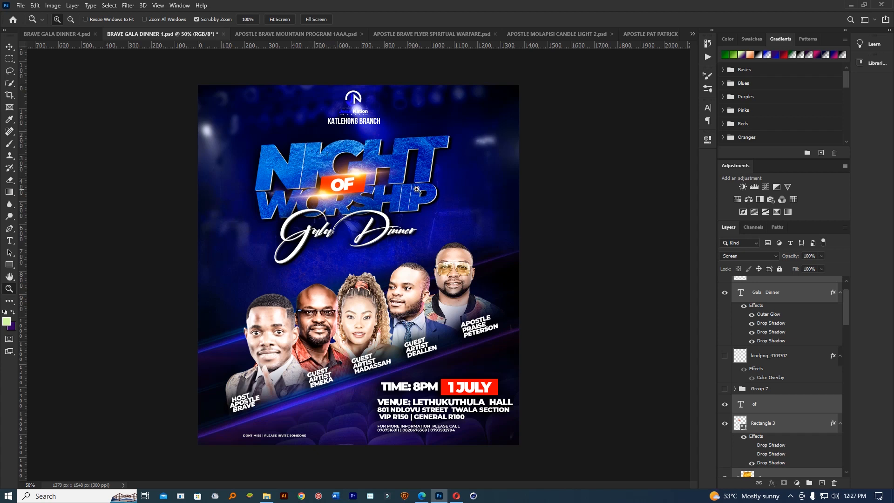
# Create a blank 1667 x 1667 px document at 300 ppi from the recent custom preset.
pyautogui.click(20, 5)
pyautogui.click(46, 17)
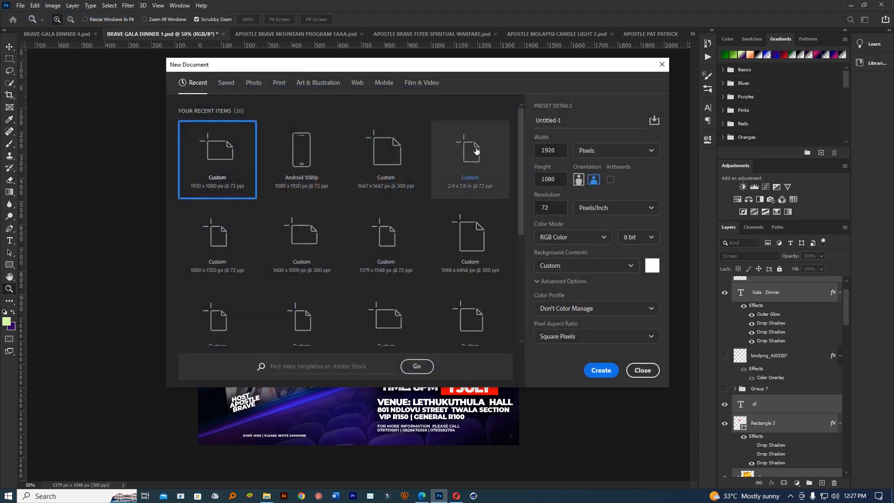
pyautogui.doubleClick(390, 154)
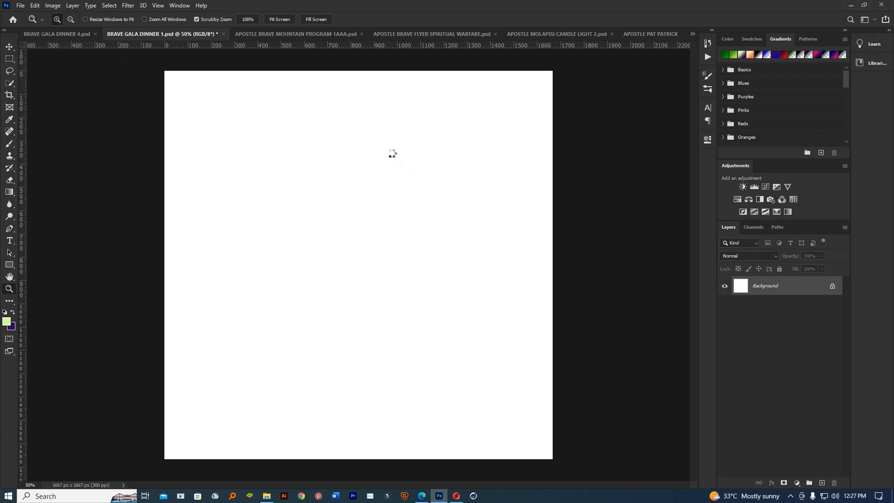
# Place the Untitled-1 document right after BRAVE GALA DINNER 1.psd in the order of open documents.
pyautogui.click(40, 34)
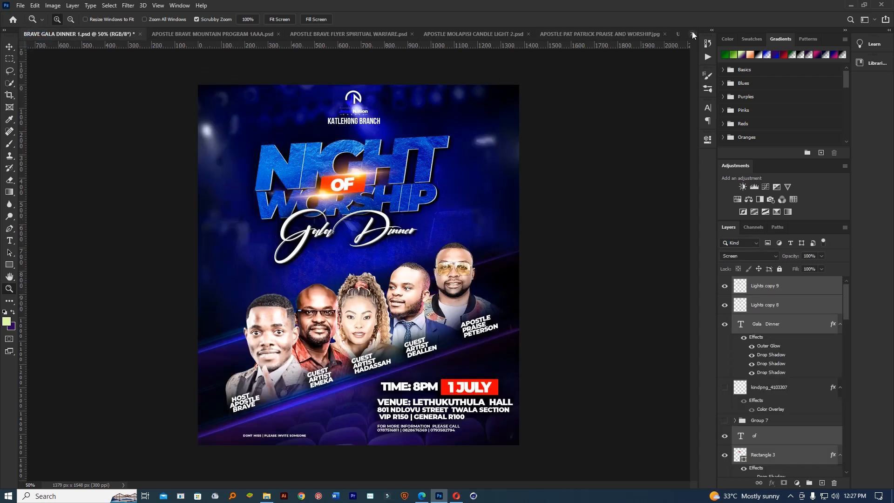
pyautogui.click(692, 31)
pyautogui.click(726, 124)
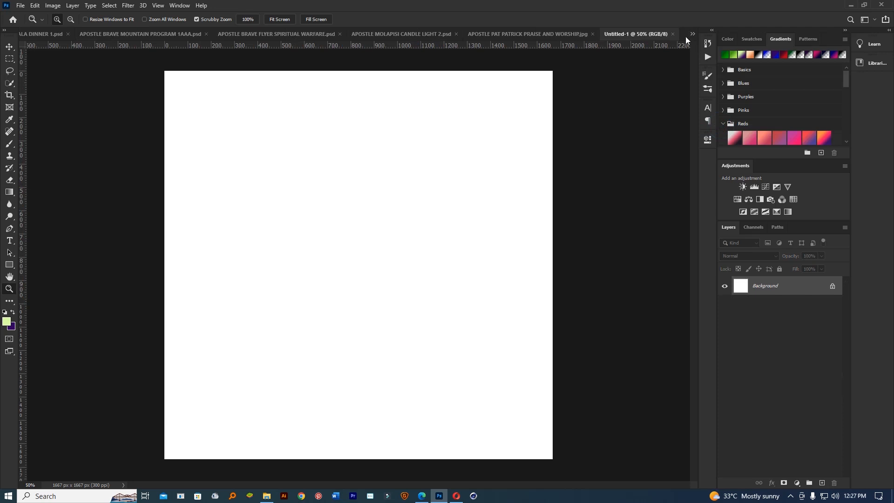
pyautogui.moveTo(619, 32); pyautogui.dragTo(127, 29)
# Group the "NIGHT OF WORSHIP Gala Dinner" title layers in BRAVE GALA DINNER 1.psd and copy the group into Untitled-1.
pyautogui.click(80, 33)
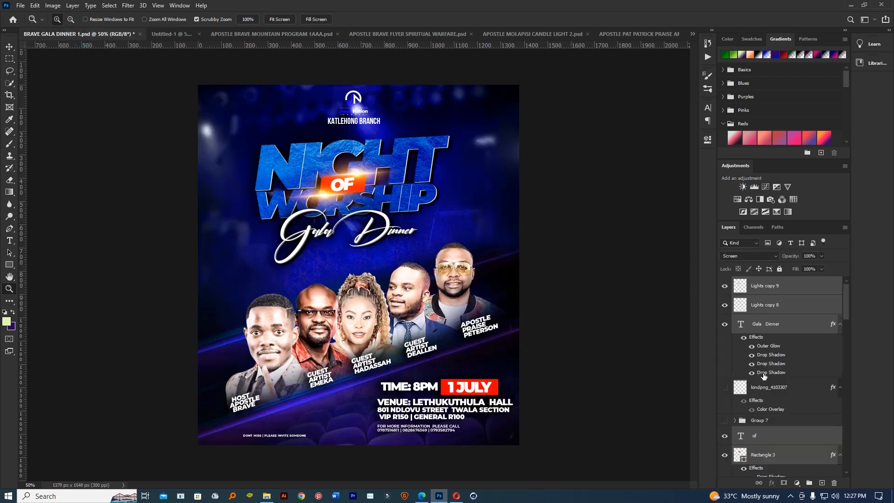
pyautogui.scroll(3, 780, 414)
pyautogui.scroll(3, 780, 414)
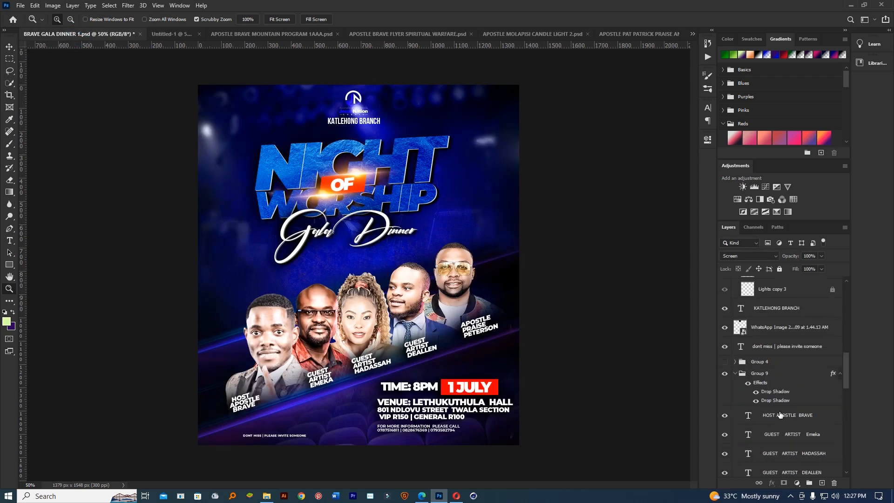
pyautogui.scroll(4, 780, 415)
pyautogui.moveTo(757, 288); pyautogui.dragTo(448, 216)
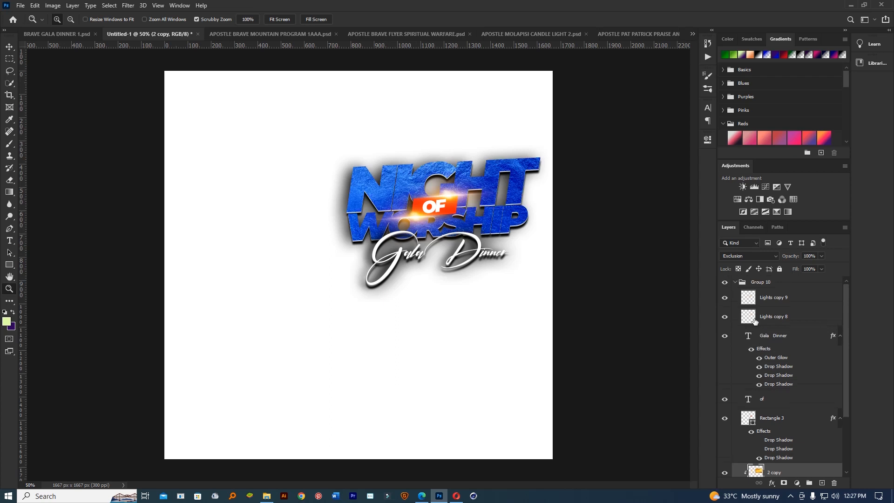
# Check the copied title group's visibility and contents, and move the whole group to the upper middle of the canvas.
pyautogui.click(724, 281)
pyautogui.click(725, 281)
pyautogui.click(735, 282)
pyautogui.click(735, 282)
pyautogui.click(780, 285)
pyautogui.click(9, 47)
pyautogui.moveTo(482, 198); pyautogui.dragTo(379, 193)
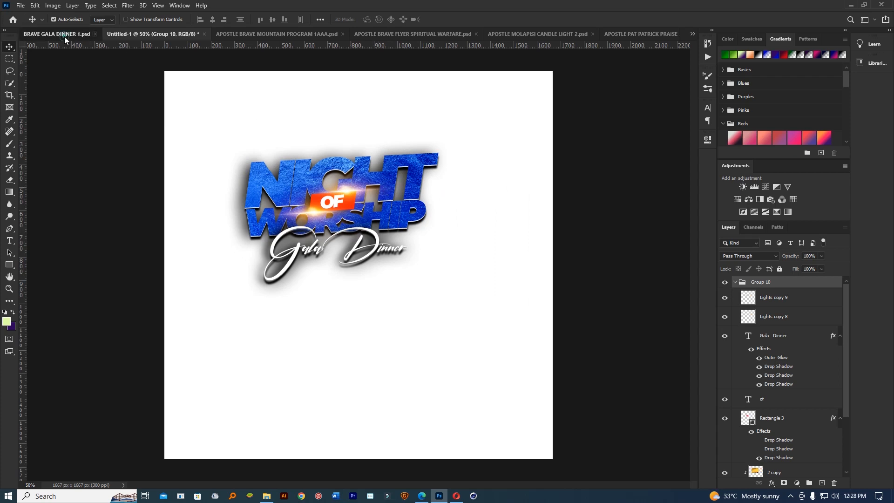
# Find the background layers of BRAVE GALA DINNER 1.psd and unlock Group 3, which contains them.
pyautogui.moveTo(65, 40); pyautogui.dragTo(554, 284)
pyautogui.scroll(-4, 786, 364)
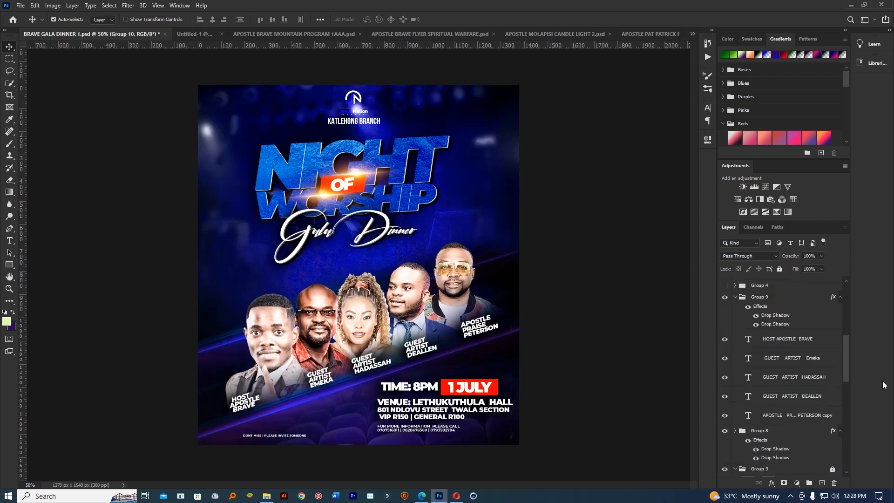
pyautogui.moveTo(845, 367); pyautogui.dragTo(836, 470)
pyautogui.click(792, 454)
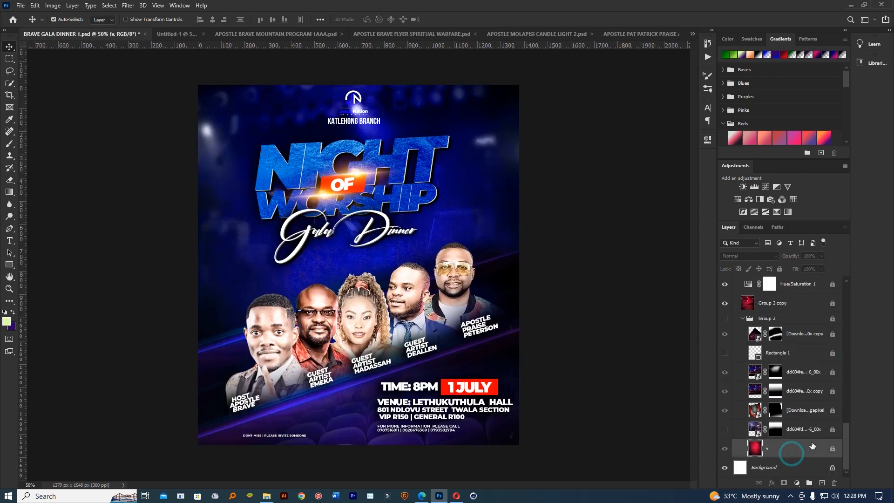
pyautogui.click(822, 302)
pyautogui.scroll(1, 818, 323)
pyautogui.scroll(1, 817, 323)
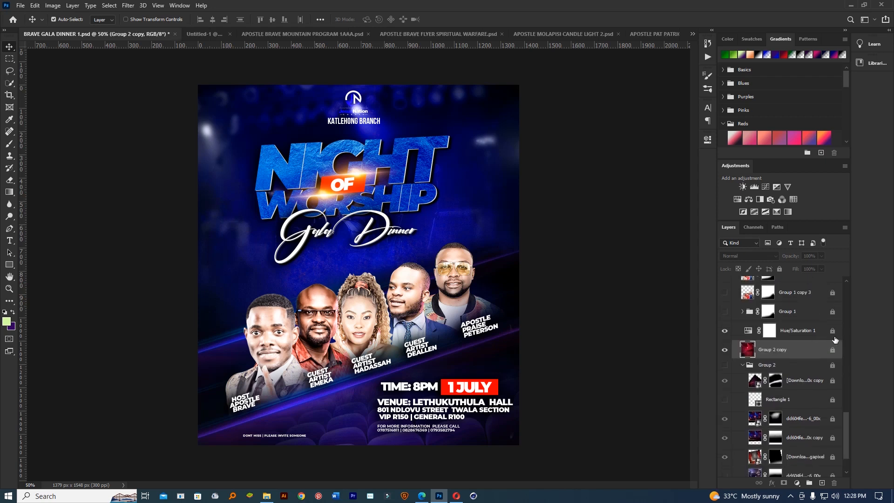
pyautogui.scroll(5, 833, 326)
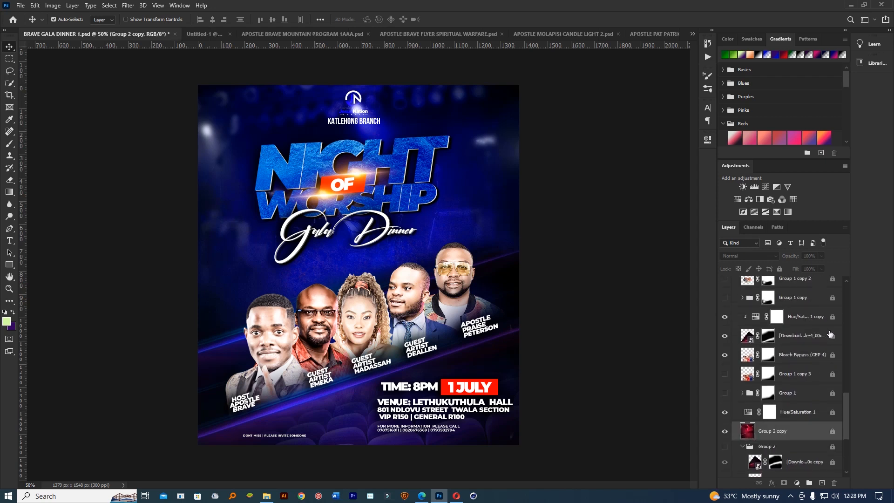
pyautogui.scroll(2, 831, 345)
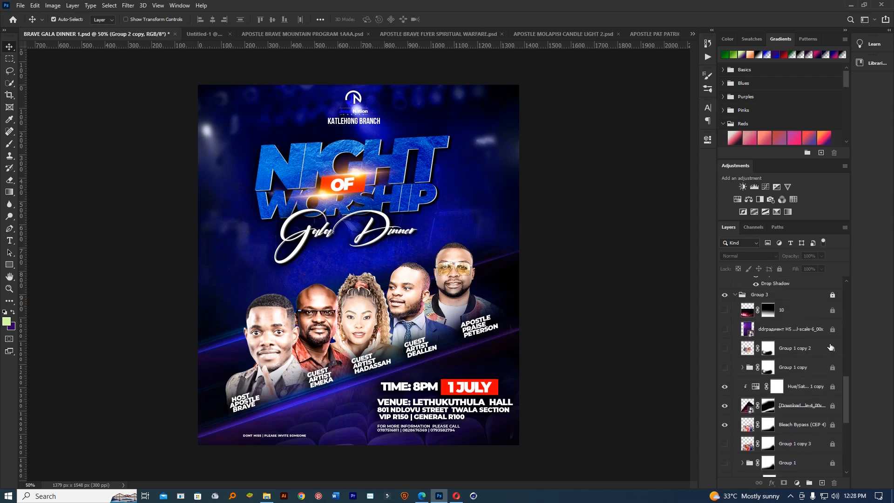
pyautogui.click(827, 298)
# Try to copy the flyer's Hue/Saturation 1 and Group 2 copy layers into Untitled-1.
pyautogui.scroll(-5, 795, 343)
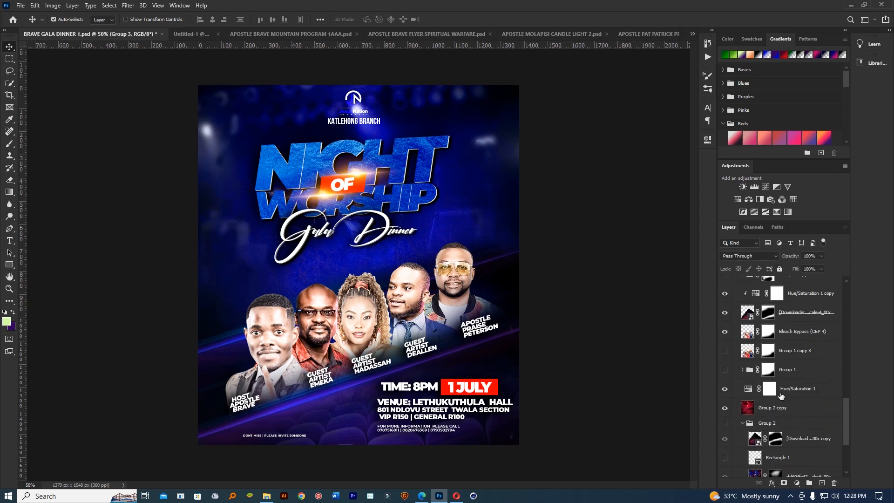
pyautogui.click(790, 395)
pyautogui.keyDown('shift'); pyautogui.click(791, 407); pyautogui.keyUp('shift')
pyautogui.moveTo(805, 391); pyautogui.dragTo(469, 237)
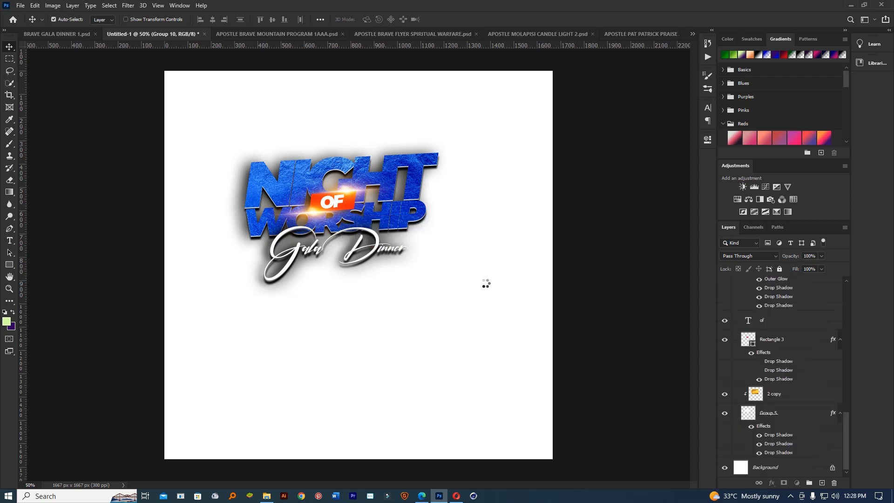
pyautogui.scroll(-1, 794, 371)
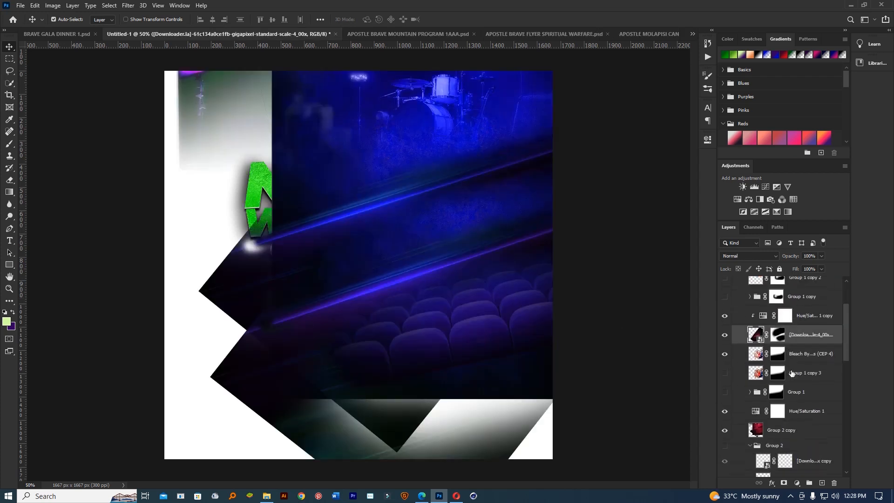
pyautogui.moveTo(814, 318); pyautogui.dragTo(792, 321)
pyautogui.hotkey('ctrl', 'z')
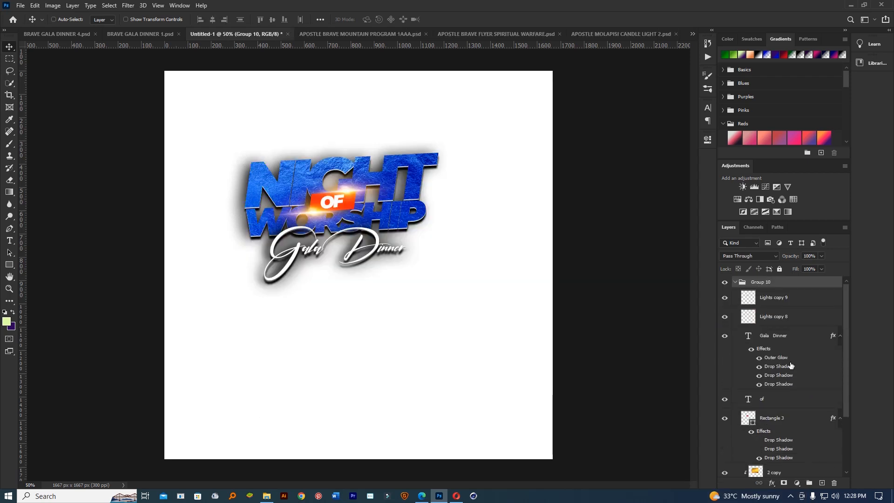
# Copy the flyer's Hue/Saturation 1 and Group 2 copy layers into Untitled-1, between the Background layer and the collapsed title group.
pyautogui.click(734, 283)
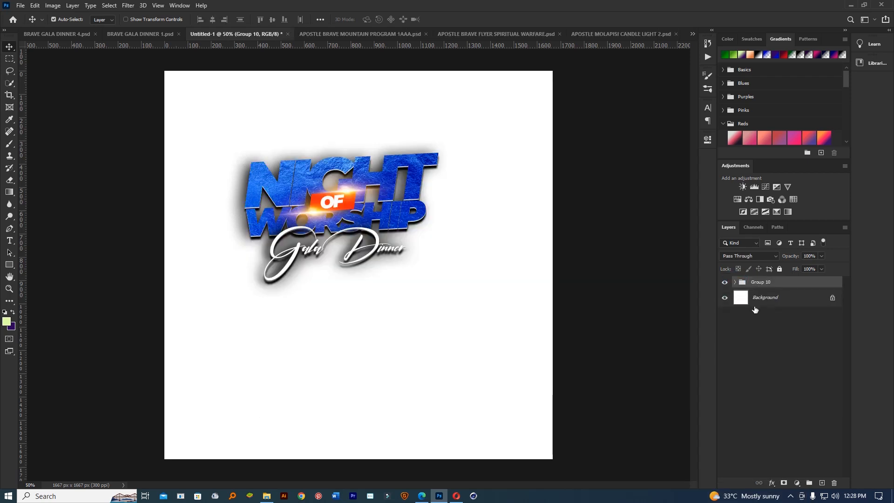
pyautogui.click(757, 300)
pyautogui.click(158, 37)
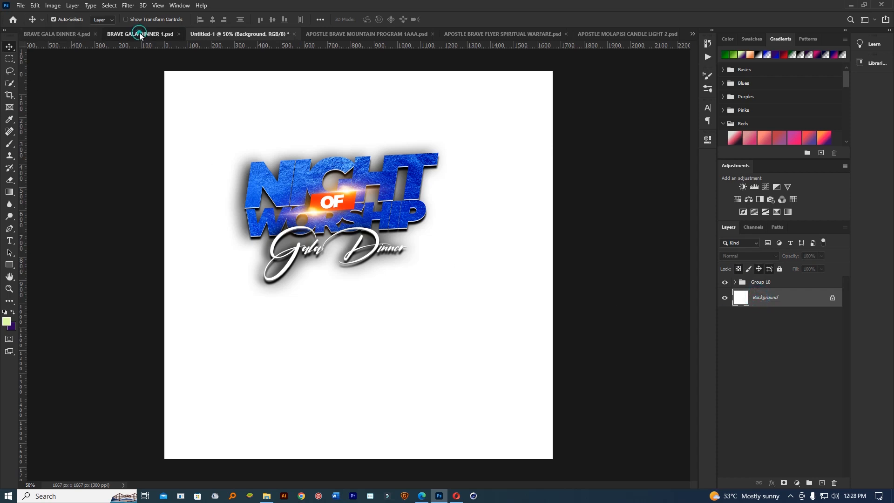
pyautogui.scroll(-3, 788, 365)
pyautogui.scroll(-5, 787, 365)
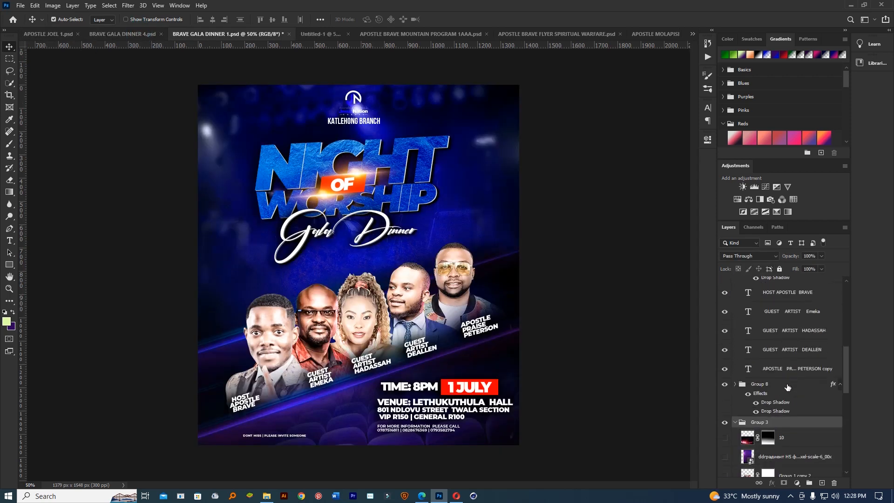
pyautogui.click(787, 396)
pyautogui.click(781, 363)
pyautogui.scroll(-6, 791, 370)
pyautogui.click(796, 373)
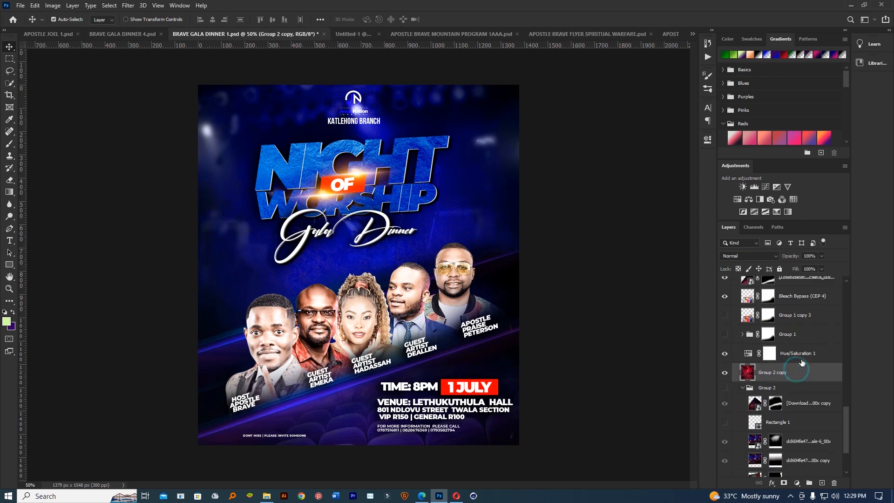
pyautogui.keyDown('shift'); pyautogui.click(805, 353); pyautogui.keyUp('shift')
pyautogui.moveTo(806, 354); pyautogui.dragTo(401, 252)
# Reposition the copied stage background and enlarge it with Free Transform until it covers the whole canvas.
pyautogui.moveTo(477, 272); pyautogui.dragTo(396, 289)
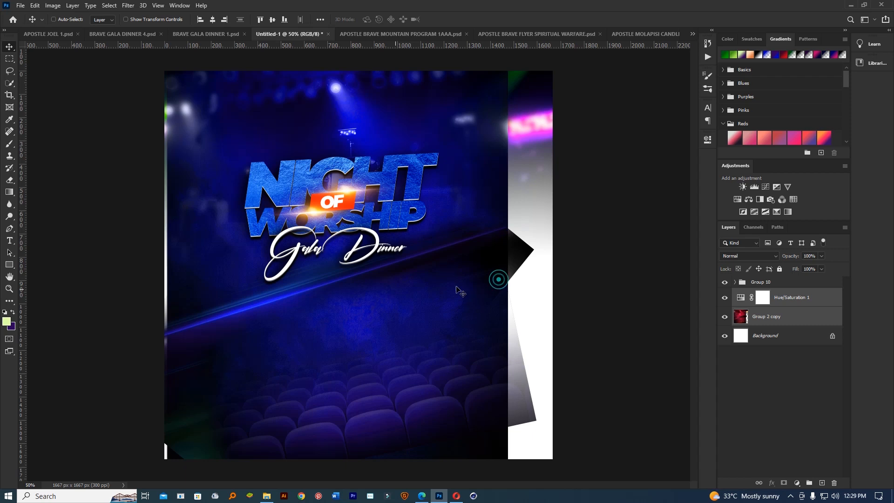
pyautogui.click(9, 289)
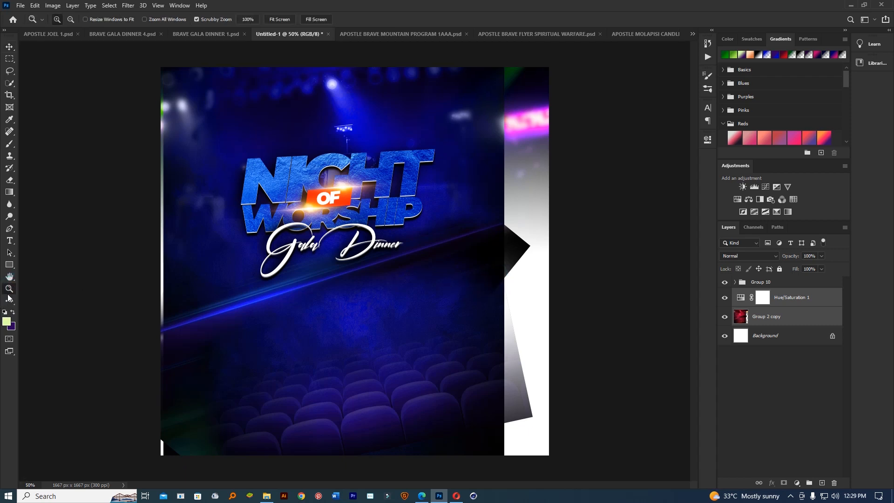
pyautogui.keyDown('alt'); pyautogui.click(408, 254); pyautogui.keyUp('alt')
pyautogui.hotkey('ctrl', 't')
pyautogui.moveTo(492, 80); pyautogui.dragTo(551, 74)
pyautogui.moveTo(382, 127); pyautogui.dragTo(398, 131)
pyautogui.click(461, 19)
# Inspect the title's edges, texture and shadows against the blue stage background.
pyautogui.press('z')
pyautogui.click(272, 212)
pyautogui.click(211, 203)
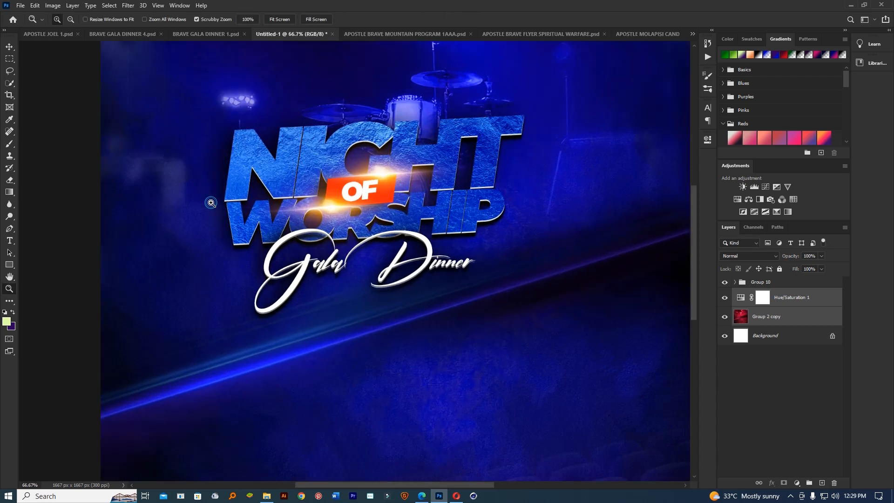
pyautogui.click(211, 203)
pyautogui.click(276, 139)
pyautogui.moveTo(522, 153); pyautogui.dragTo(423, 183)
pyautogui.click(418, 186)
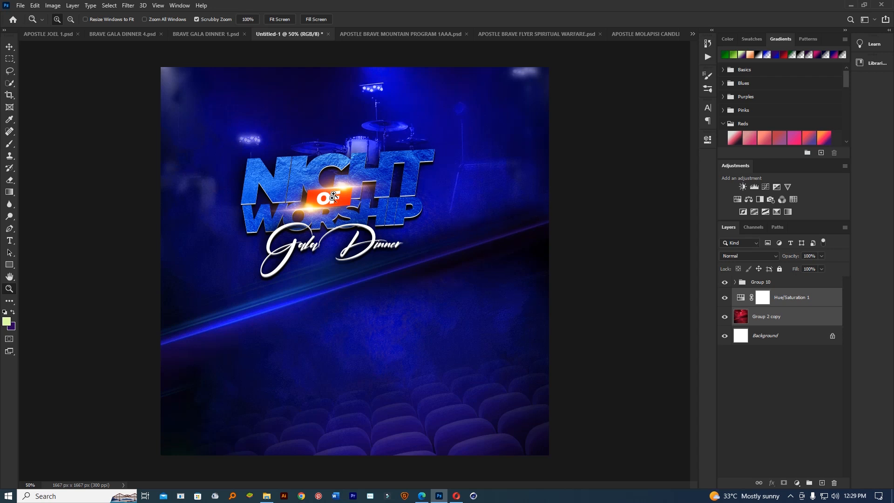
# Compare the title and background in Untitled-1 with the BRAVE GALA DINNER 4 and BRAVE GALA DINNER 1 flyers.
pyautogui.click(10, 46)
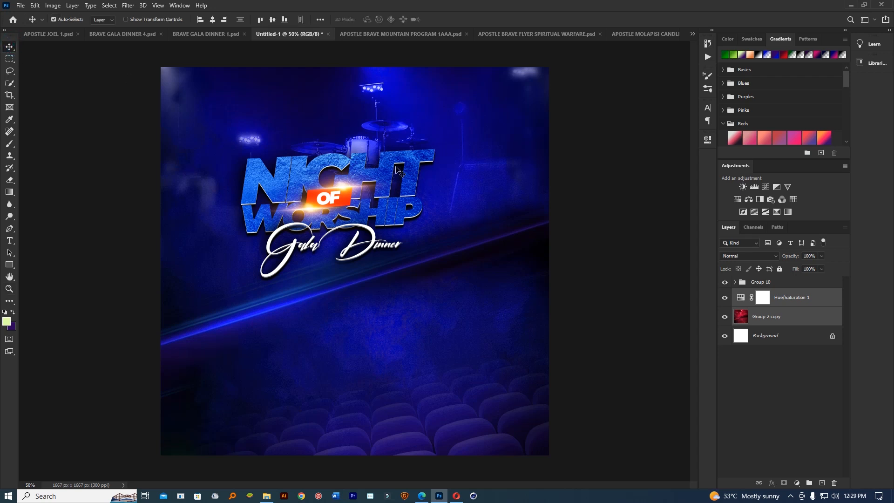
pyautogui.click(96, 36)
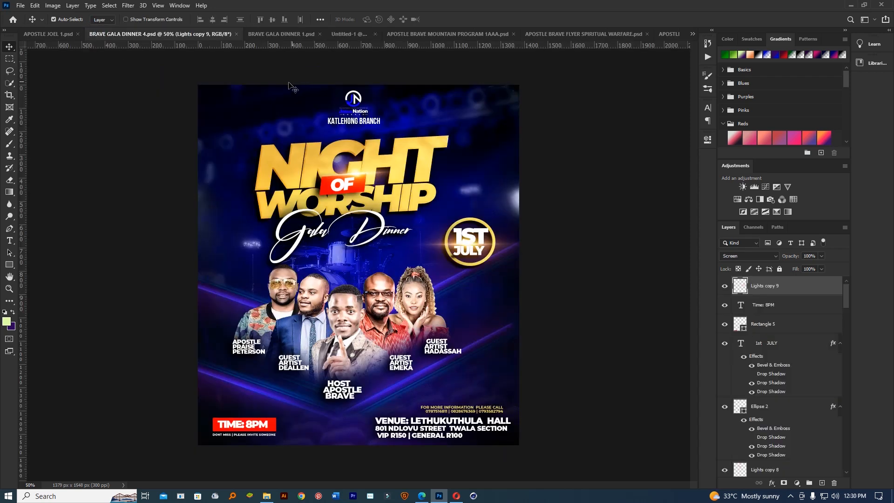
pyautogui.click(279, 35)
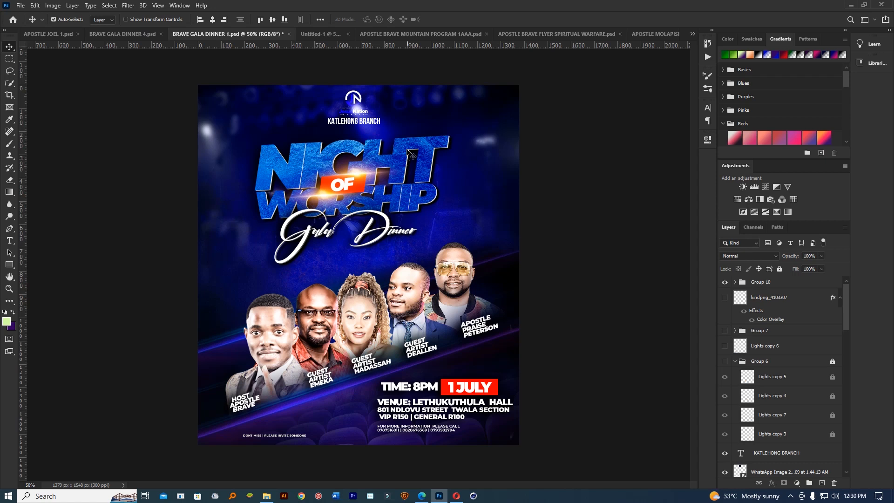
pyautogui.click(323, 35)
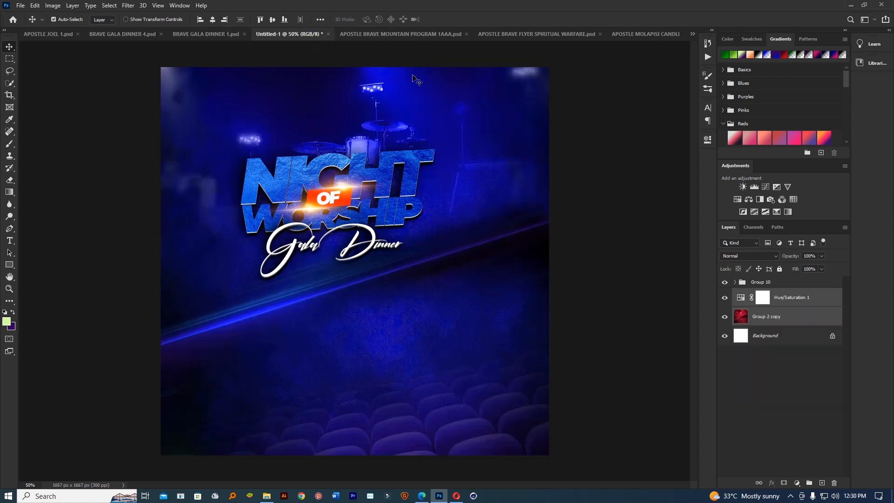
pyautogui.click(328, 35)
pyautogui.click(441, 184)
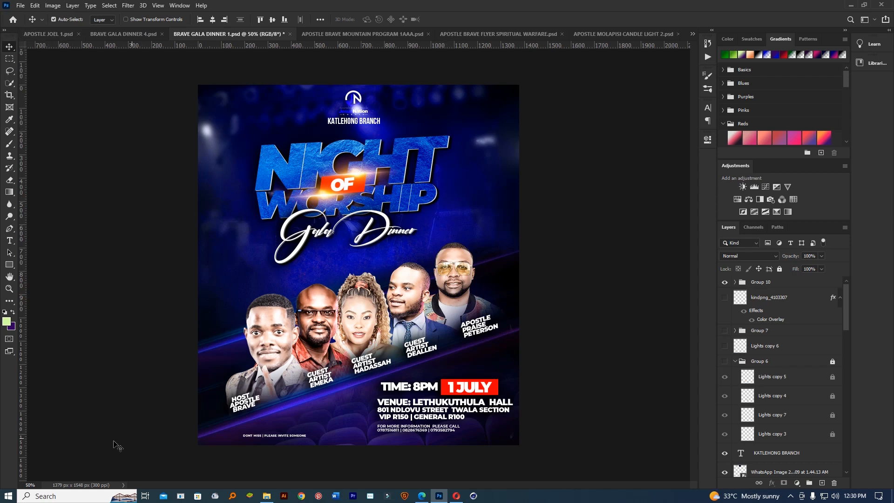
# Create a blank 1379 × 1548 px RGB Color document at 300 pixels/inch and close it again.
pyautogui.click(20, 5)
pyautogui.click(37, 15)
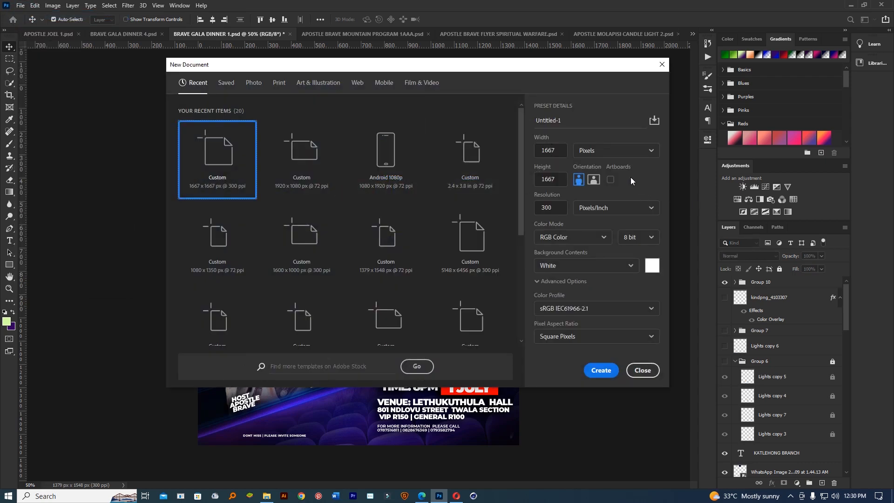
pyautogui.click(631, 149)
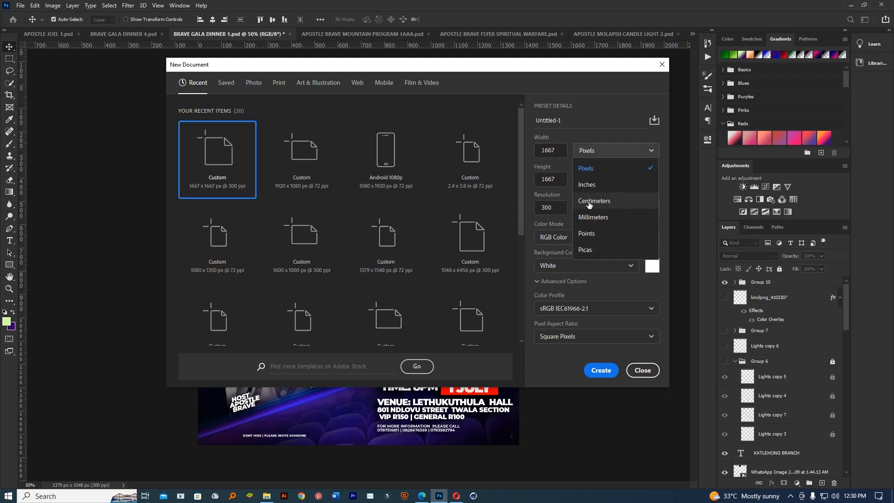
pyautogui.click(586, 151)
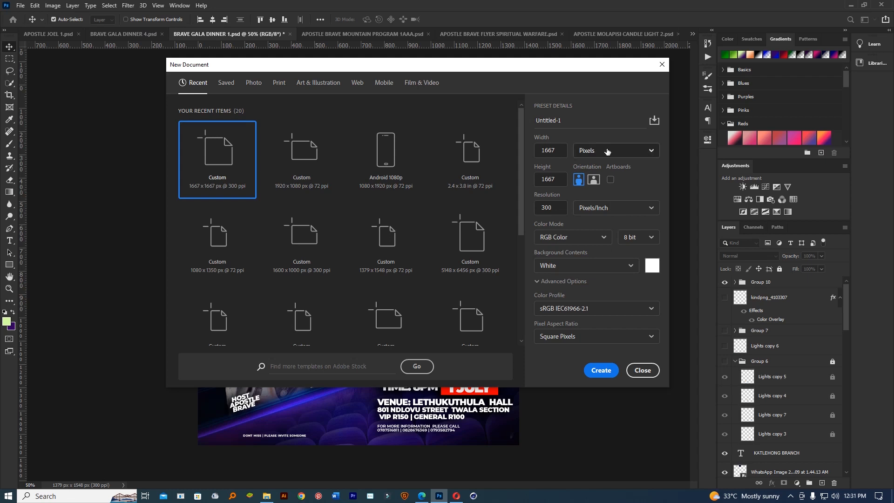
pyautogui.click(552, 151)
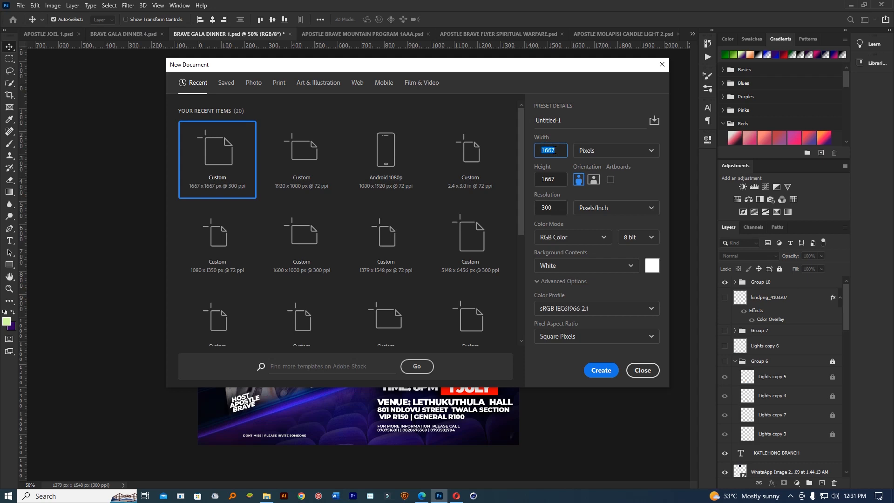
pyautogui.write('1')
pyautogui.press('Tab')
pyautogui.write('1')
pyautogui.click(579, 238)
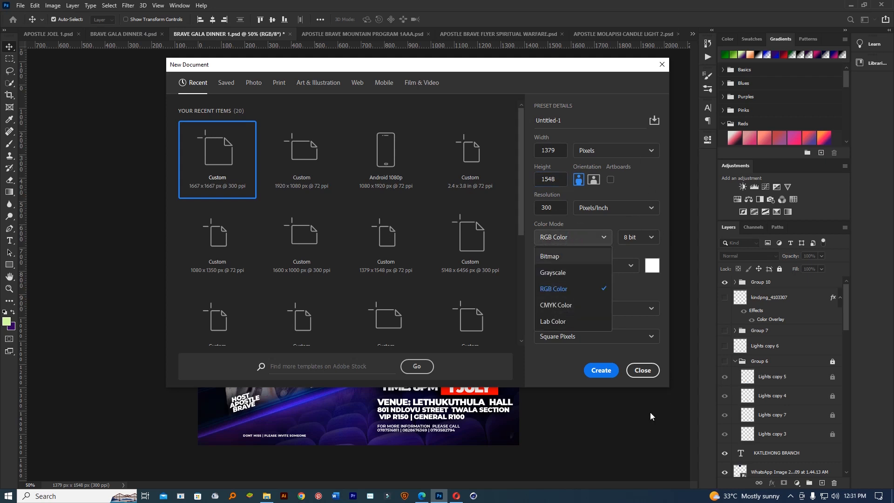
pyautogui.click(606, 374)
pyautogui.click(605, 373)
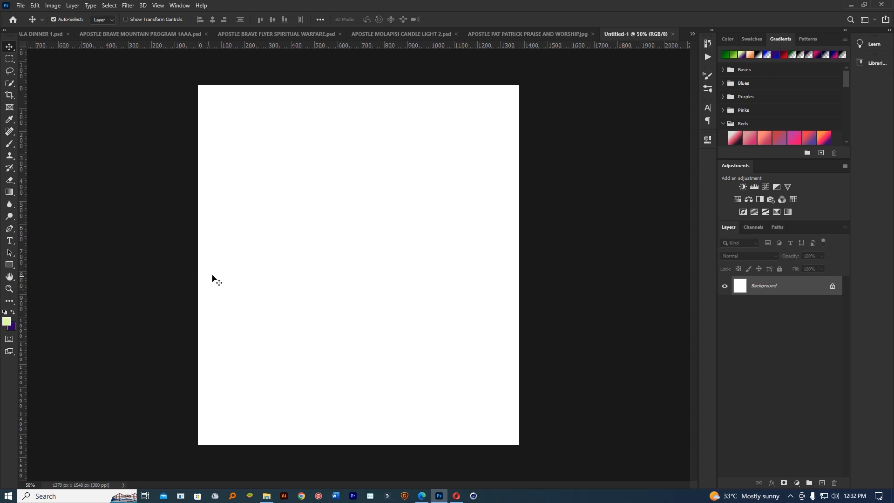
pyautogui.click(674, 34)
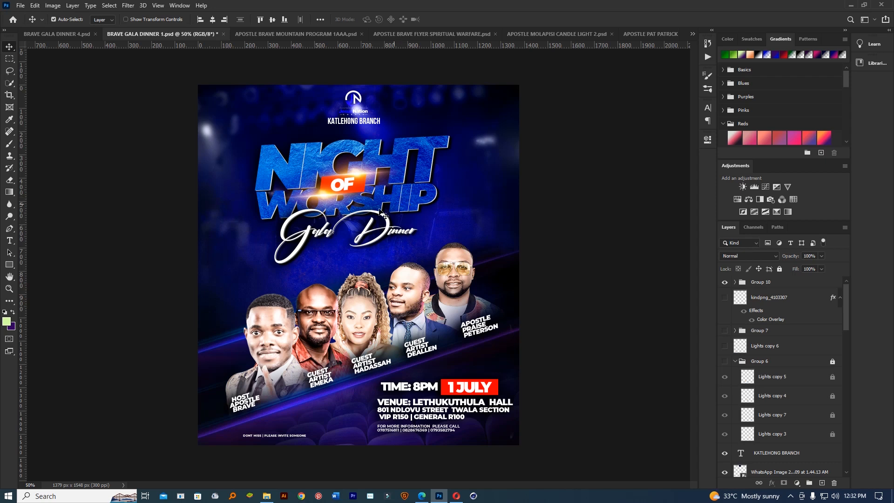
# Hide the title's 2 copy texture, Group 5 lettering and Rectangle 3 box in BRAVE GALA DINNER 1.
pyautogui.click(401, 154)
pyautogui.scroll(-3, 758, 420)
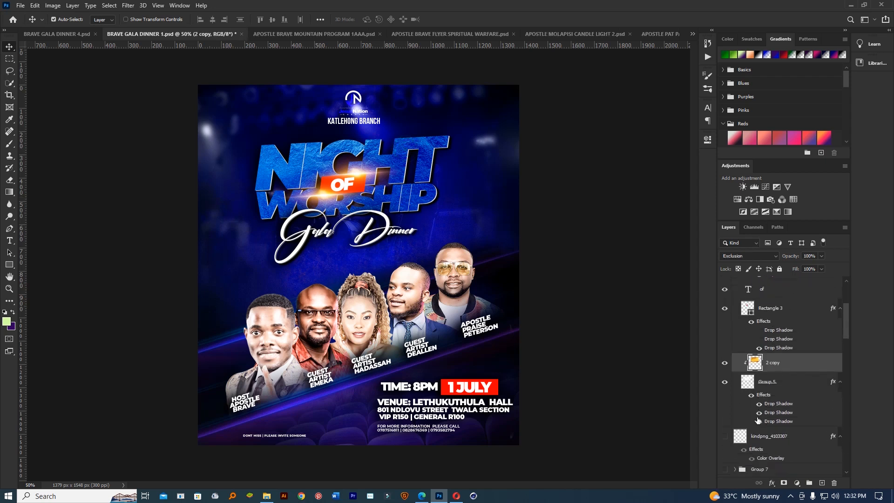
pyautogui.scroll(-3, 733, 372)
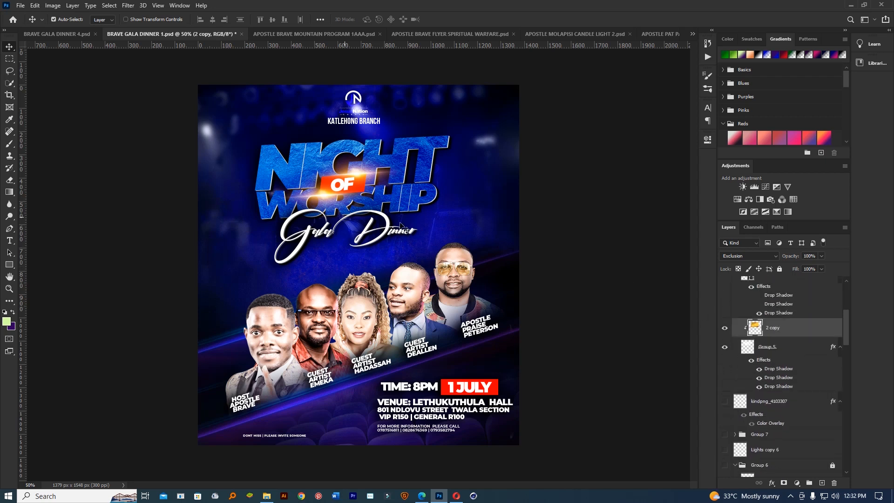
pyautogui.moveTo(724, 328); pyautogui.dragTo(724, 347)
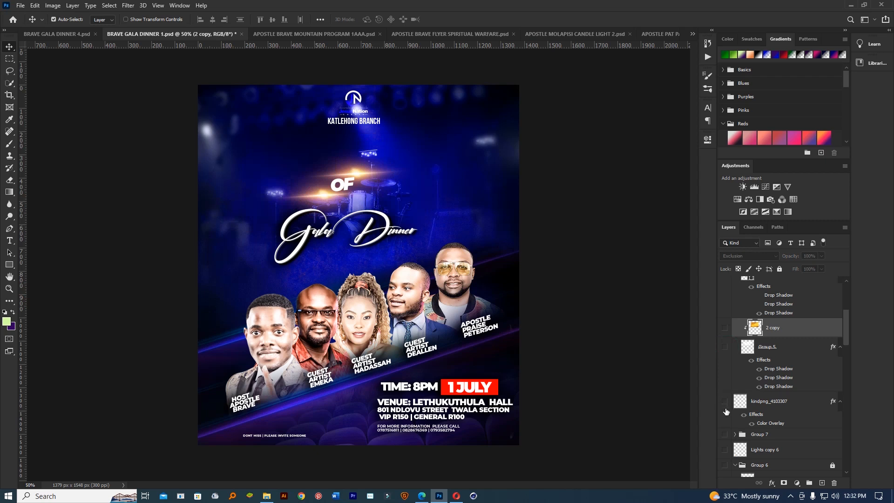
# Preview the alternative flat white title in Group 7 and hide it again.
pyautogui.scroll(-5, 725, 416)
pyautogui.click(724, 377)
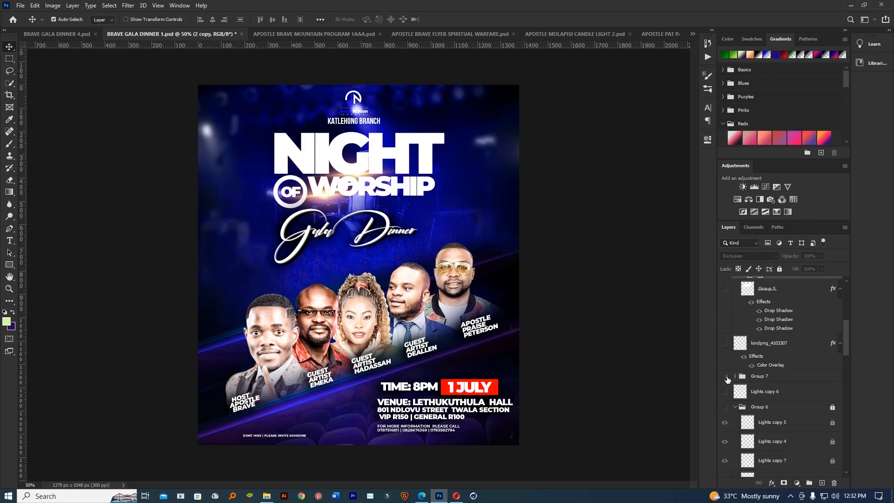
pyautogui.click(725, 377)
pyautogui.scroll(10, 730, 415)
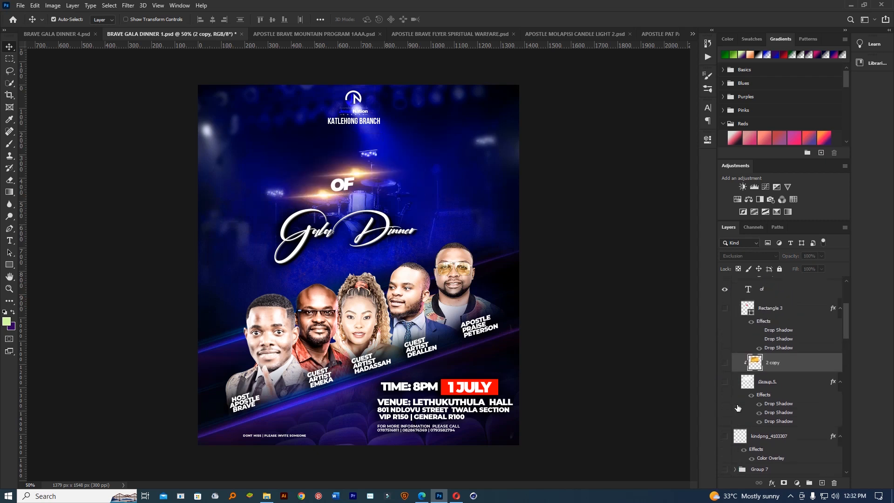
pyautogui.scroll(-8, 736, 408)
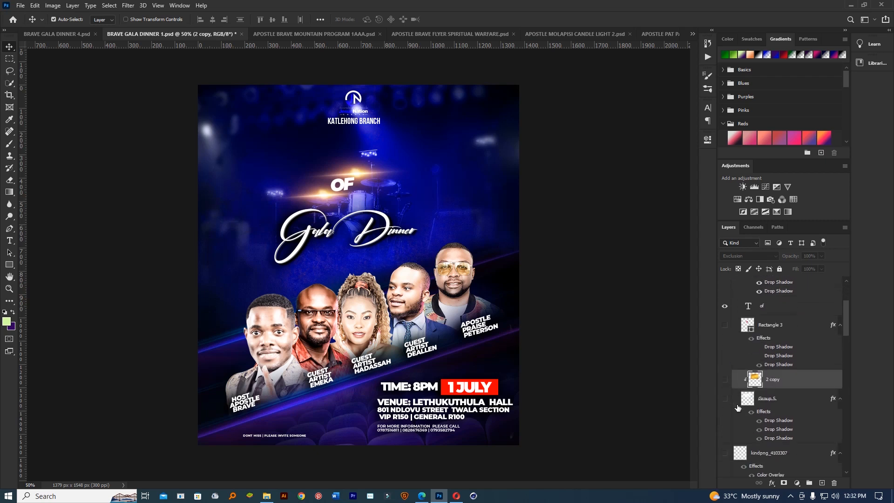
pyautogui.scroll(-5, 736, 407)
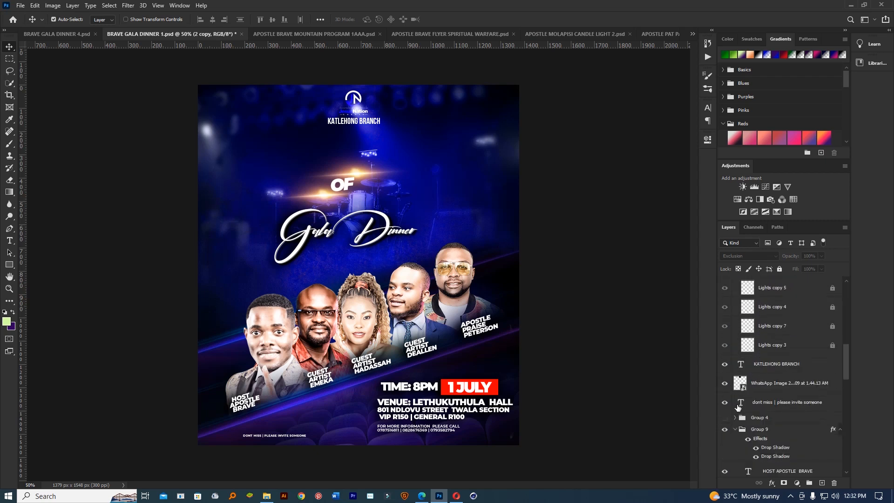
# Examine the flyer's layer stack from the text layers down through the masked background images in Group 3.
pyautogui.click(724, 371)
pyautogui.click(724, 371)
pyautogui.scroll(-5, 725, 375)
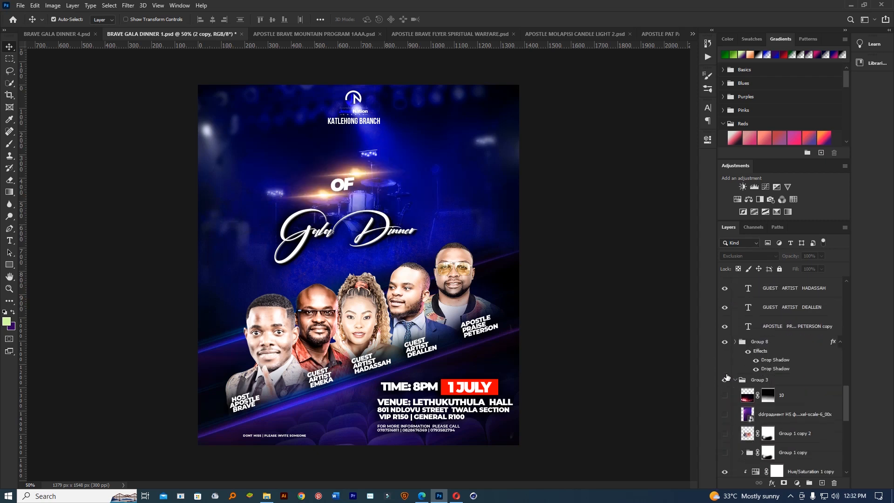
pyautogui.scroll(-5, 726, 377)
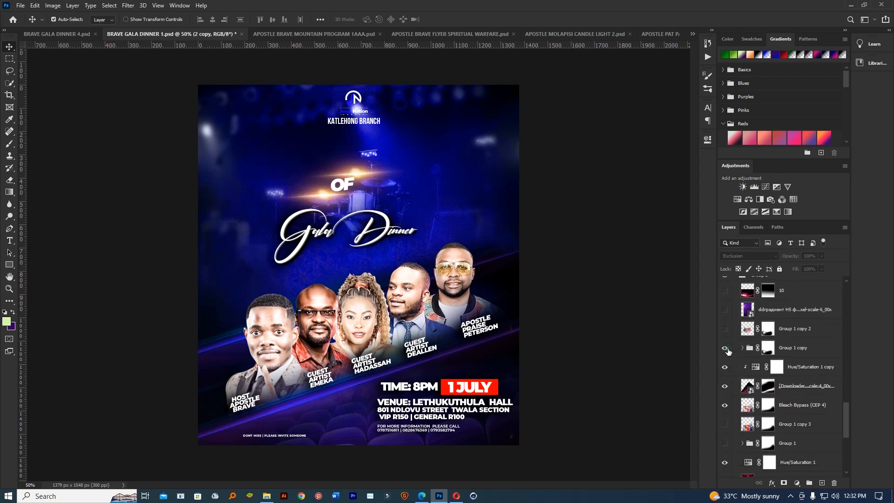
pyautogui.scroll(-10, 729, 354)
pyautogui.scroll(12, 730, 367)
pyautogui.scroll(3, 727, 397)
# Expand Group 8 and examine the event details, speaker labels in Group 9, light layers and title layers.
pyautogui.click(739, 396)
pyautogui.click(735, 396)
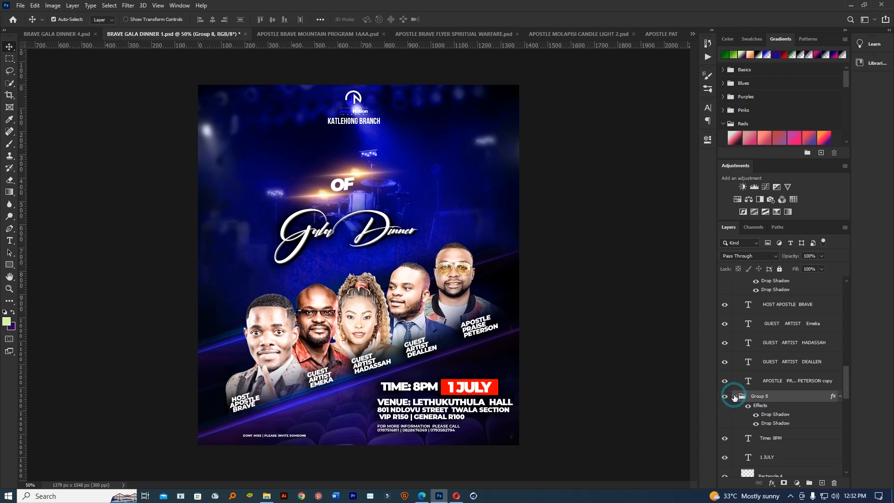
pyautogui.scroll(-1, 733, 398)
pyautogui.scroll(3, 734, 398)
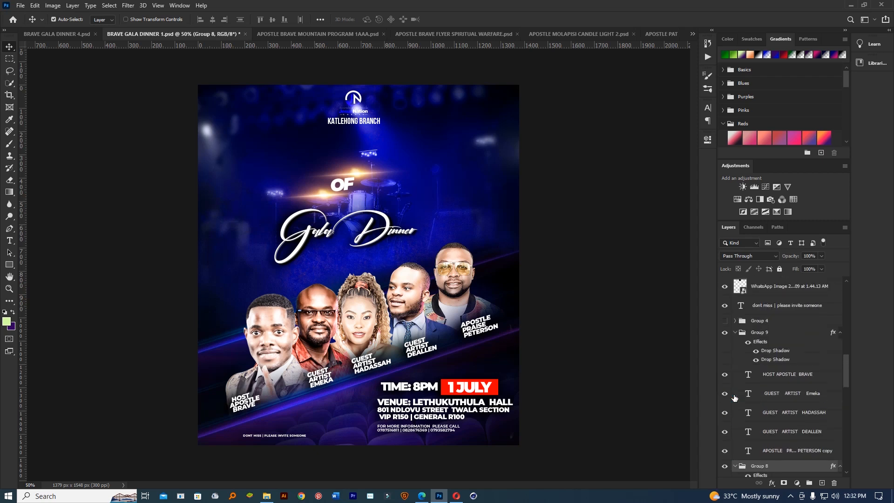
pyautogui.click(739, 334)
pyautogui.scroll(7, 737, 354)
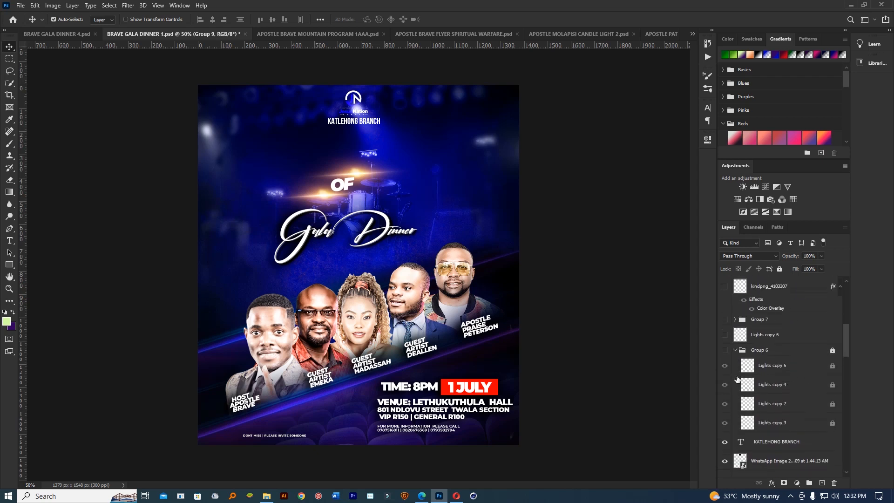
pyautogui.click(725, 402)
pyautogui.click(725, 401)
pyautogui.scroll(3, 726, 404)
pyautogui.scroll(3, 726, 403)
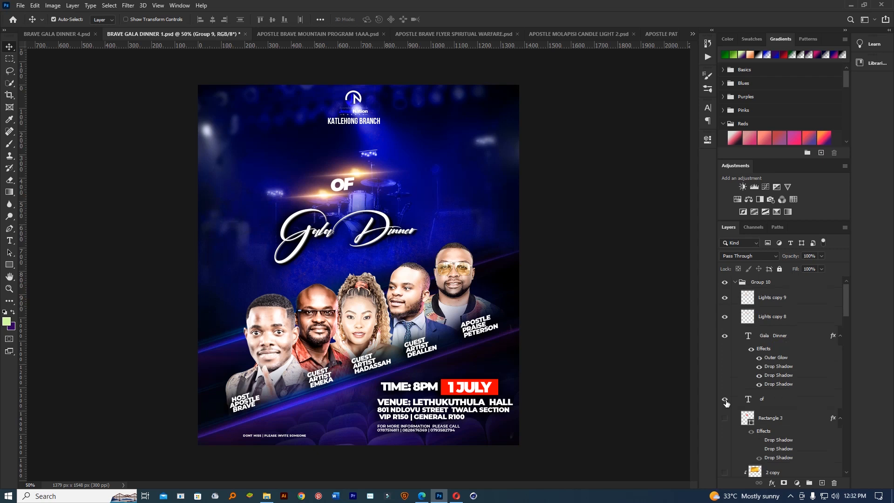
pyautogui.scroll(-6, 726, 403)
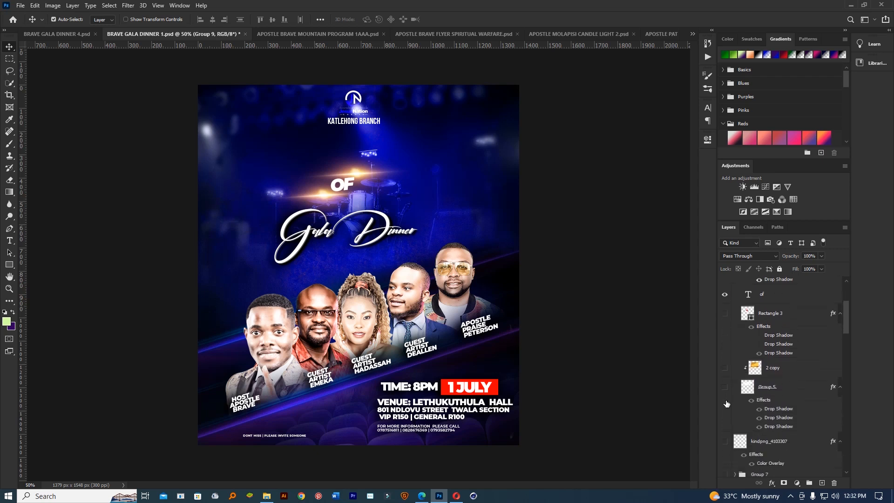
pyautogui.scroll(-1, 726, 403)
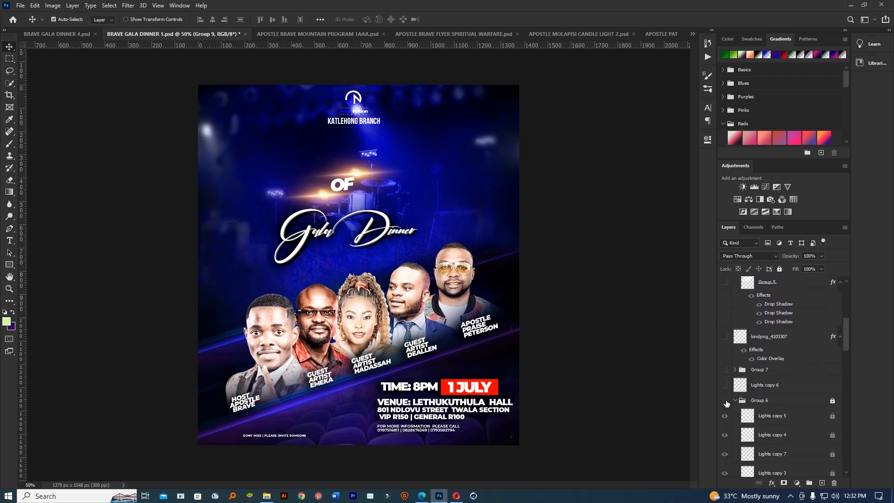
# Switch to BRAVE GALA DINNER 4, select the gold title's 2 copy texture layer and check Group 4's visibility.
pyautogui.click(279, 36)
pyautogui.click(63, 35)
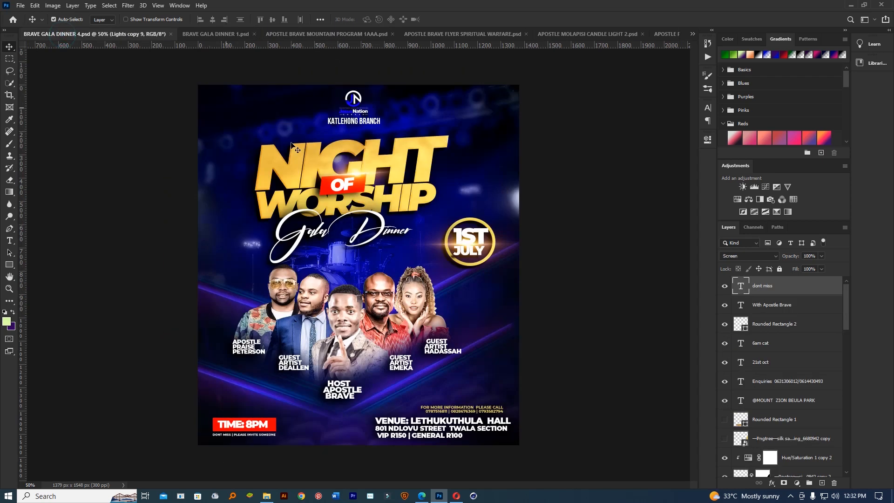
pyautogui.click(764, 464)
pyautogui.scroll(-4, 766, 409)
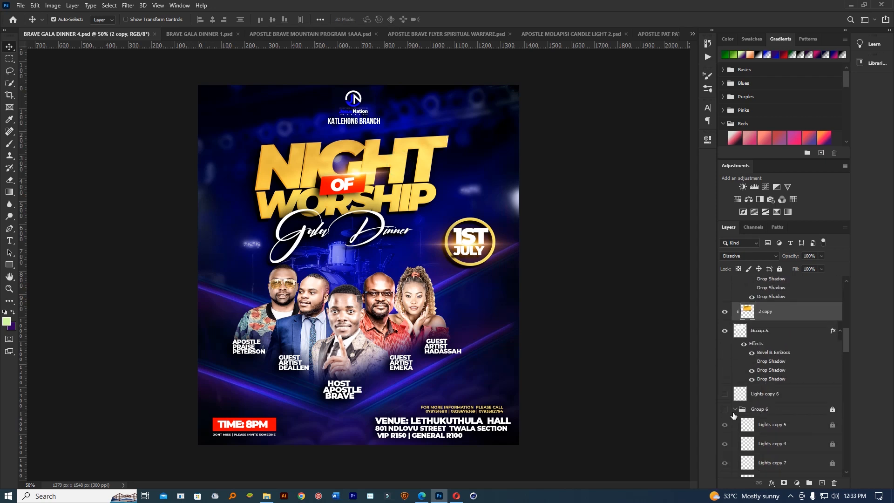
pyautogui.scroll(-4, 735, 414)
pyautogui.scroll(-3, 734, 415)
pyautogui.click(730, 383)
pyautogui.click(730, 384)
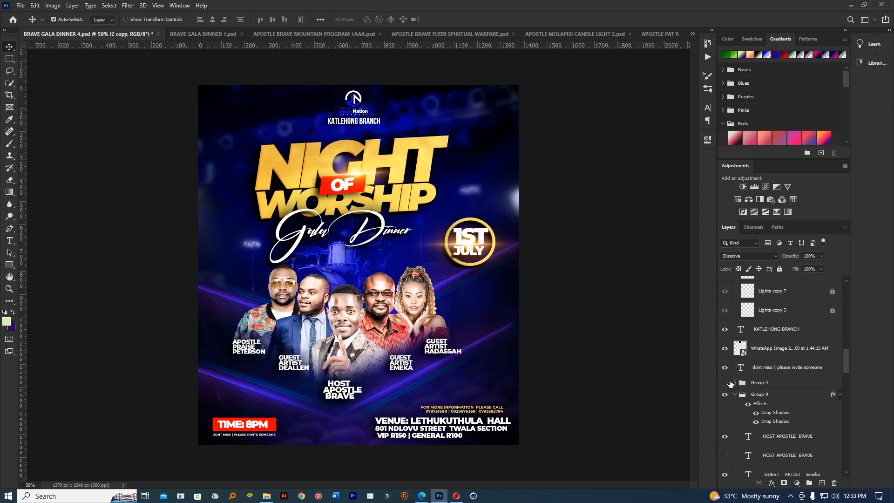
# Examine the gold flyer's text layers and the image, adjustment and mask layers inside Group 3 and Group 2.
pyautogui.scroll(-10, 729, 384)
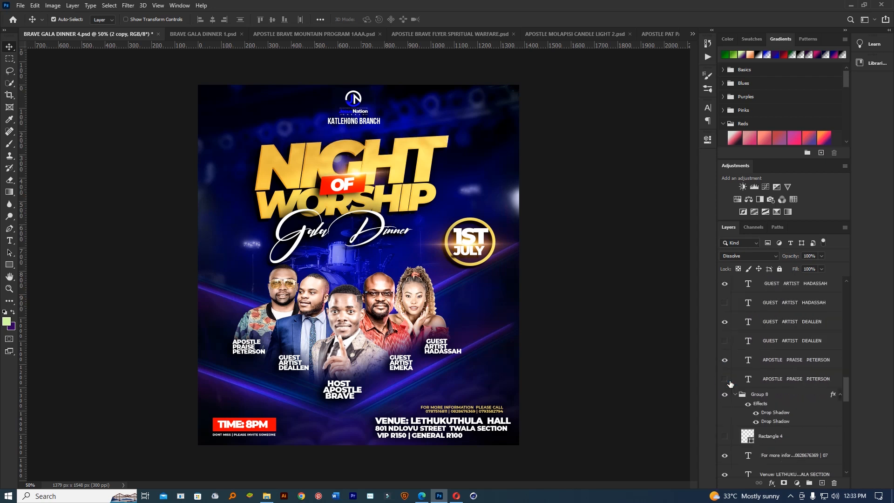
pyautogui.scroll(-3, 730, 383)
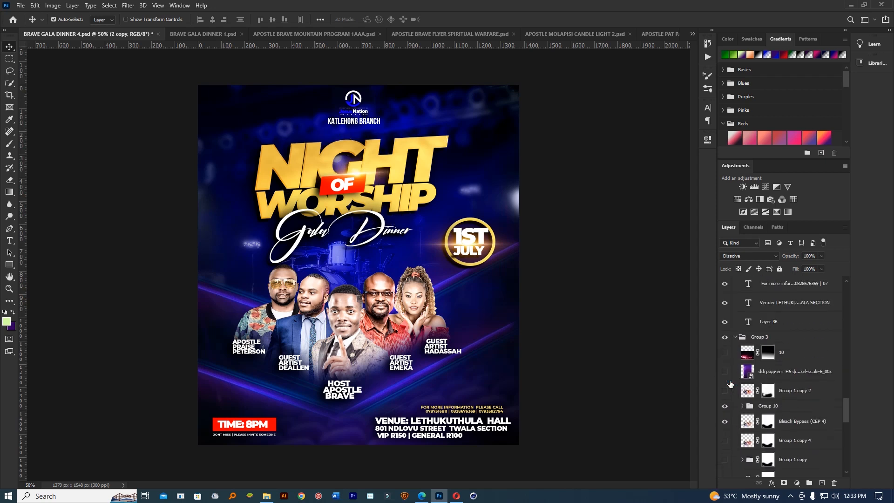
pyautogui.scroll(-4, 729, 383)
pyautogui.scroll(-8, 730, 373)
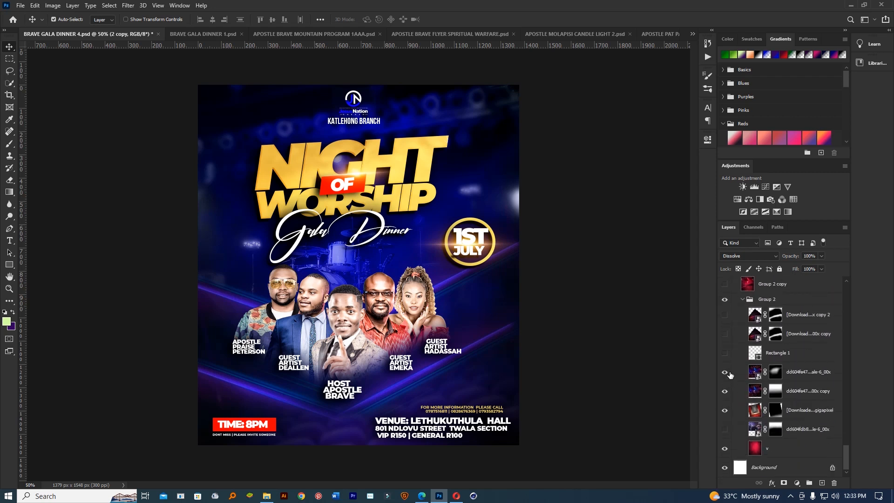
pyautogui.scroll(6, 730, 374)
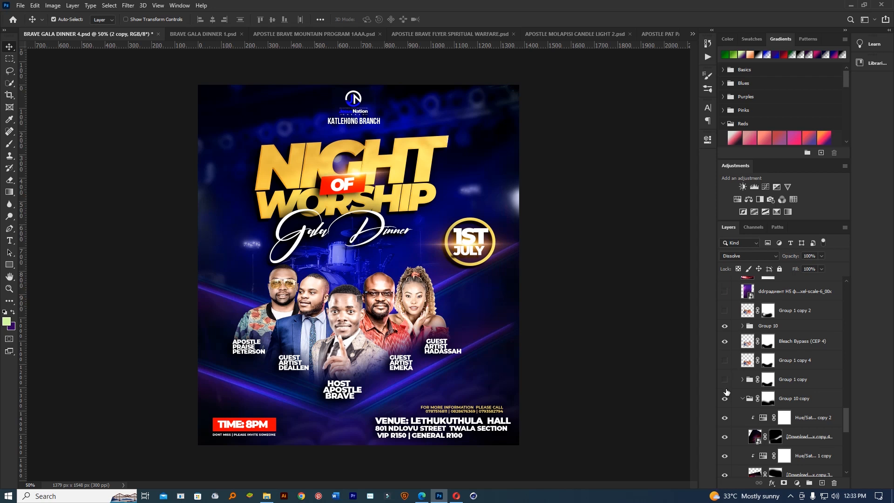
pyautogui.scroll(5, 725, 385)
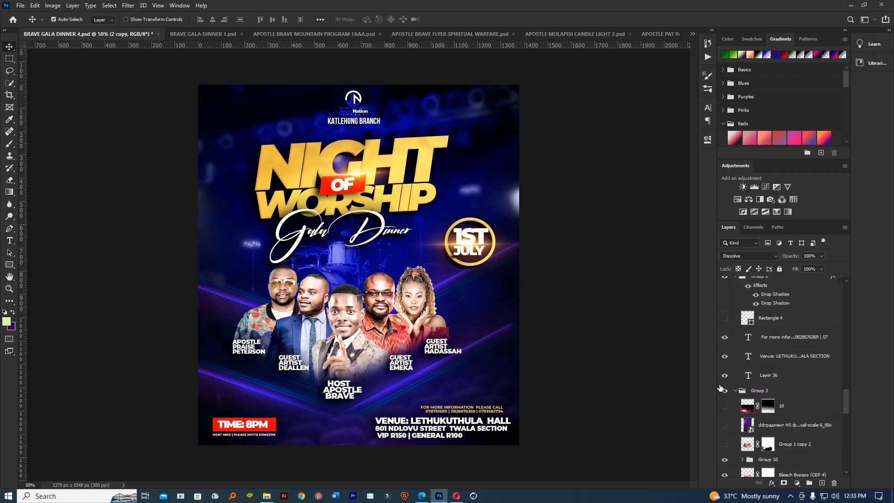
# In APOSTLE BRAVE MOUNTAIN PROGRAM 1AAA, preview the flyer without its Group 7 copy title, and hide Group 12.
pyautogui.click(195, 34)
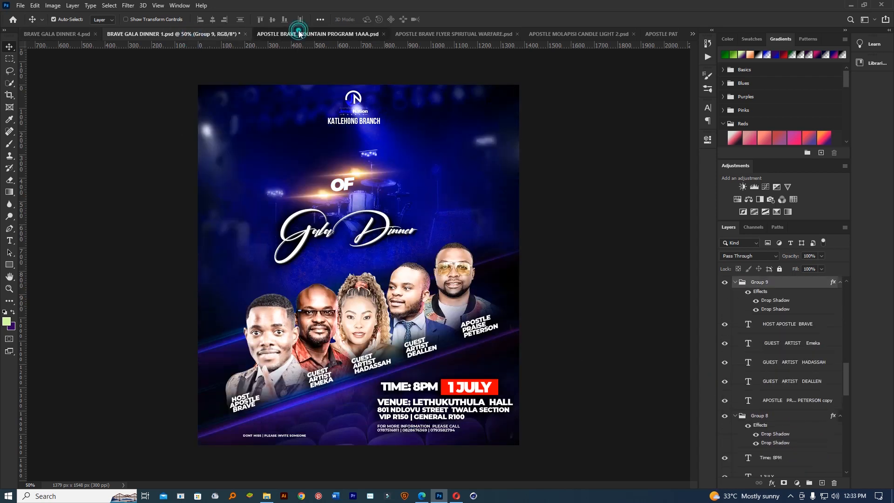
pyautogui.click(299, 34)
pyautogui.click(391, 255)
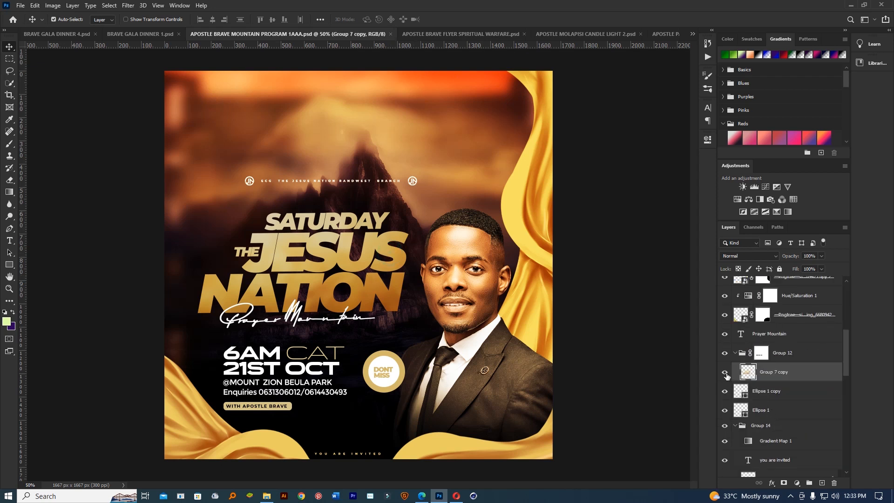
pyautogui.click(724, 373)
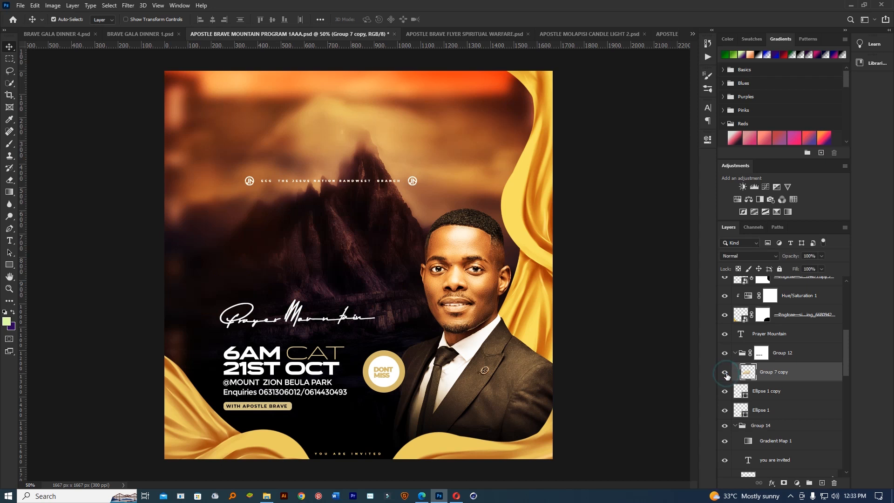
pyautogui.click(724, 373)
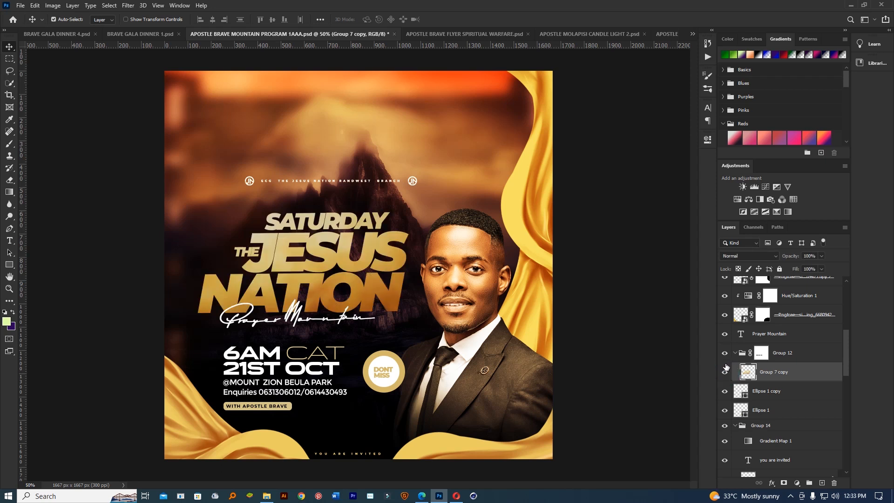
pyautogui.click(725, 354)
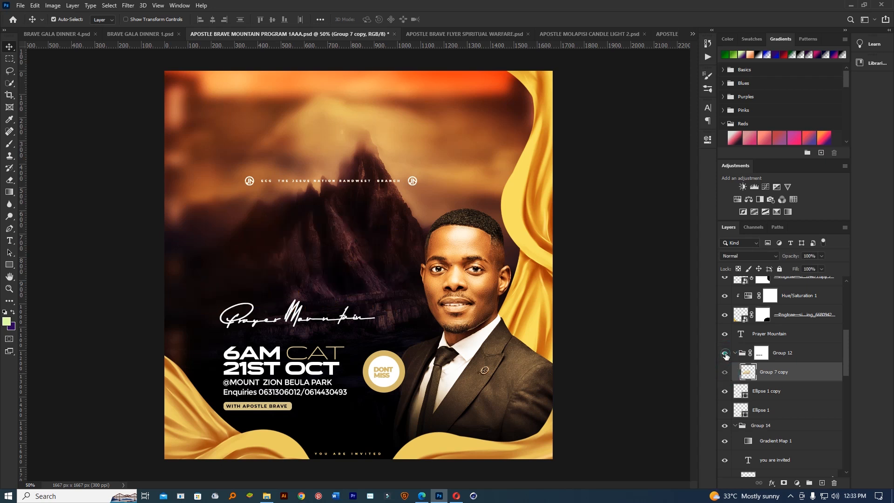
# Preview the flyer with Group 12's gold title shown, collapse the group, and hide it again.
pyautogui.click(724, 354)
pyautogui.click(734, 352)
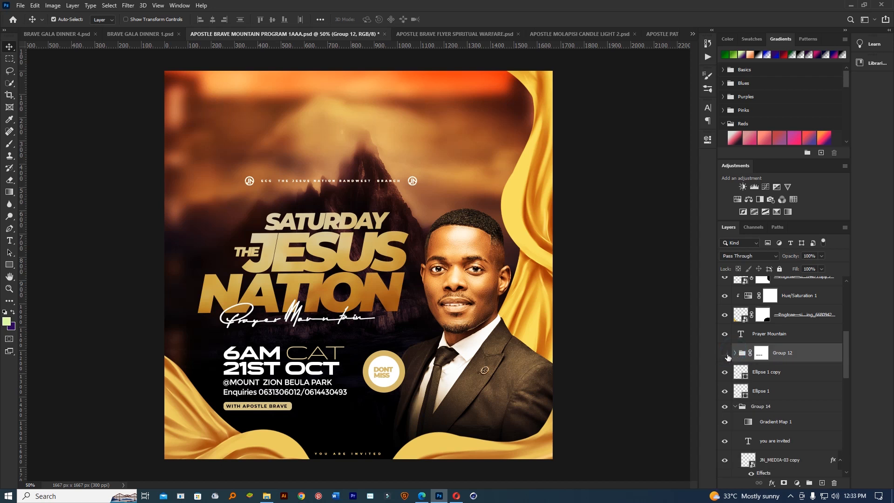
pyautogui.click(725, 354)
# Check Group 11's dark title inside Group 10 and move the hidden group out, directly above Group 12 in the layer stack.
pyautogui.scroll(7, 727, 357)
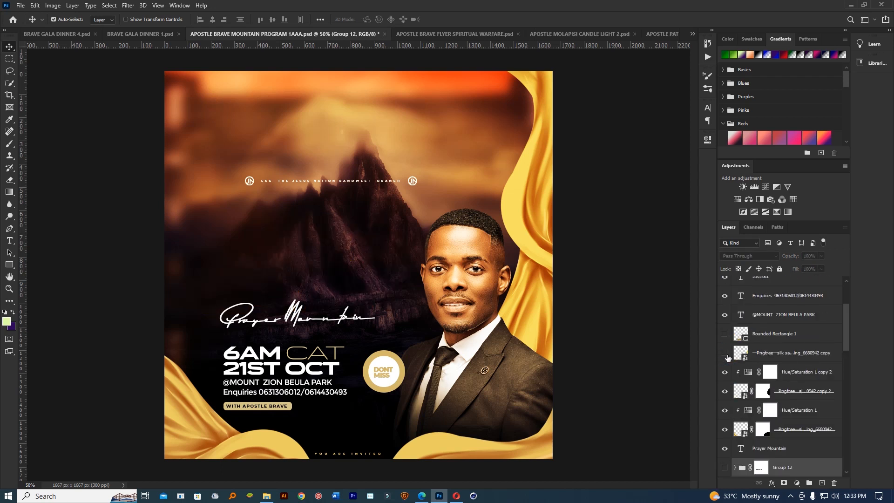
pyautogui.scroll(-10, 728, 357)
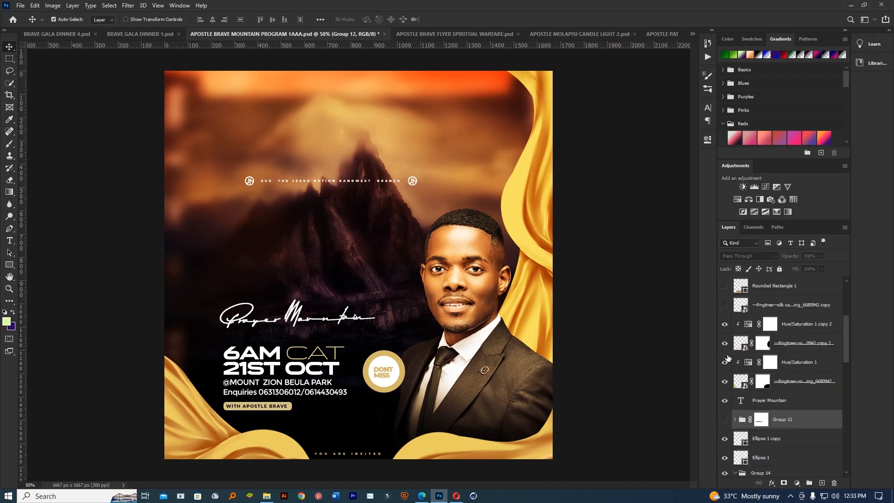
pyautogui.scroll(-3, 727, 357)
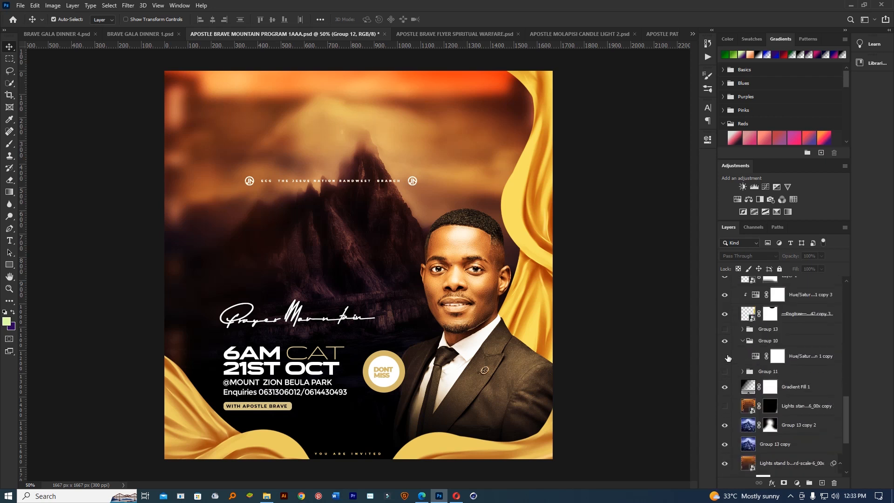
pyautogui.click(724, 371)
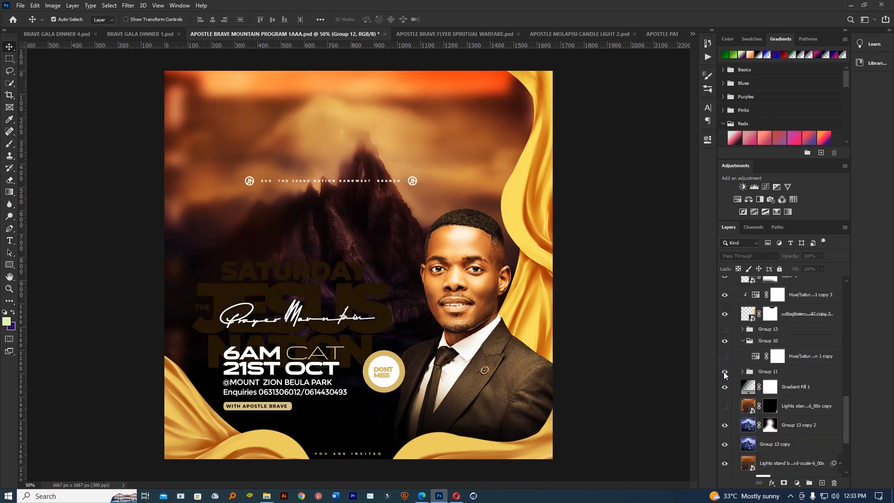
pyautogui.click(724, 372)
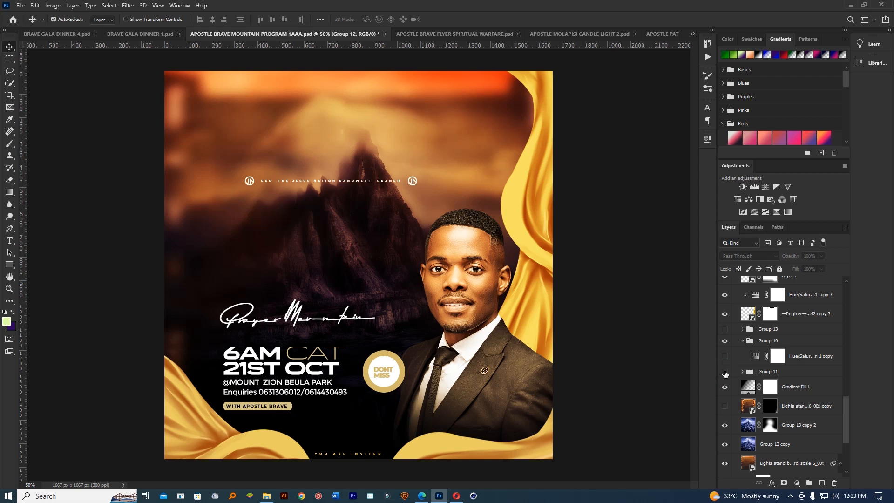
pyautogui.moveTo(766, 375); pyautogui.dragTo(774, 295)
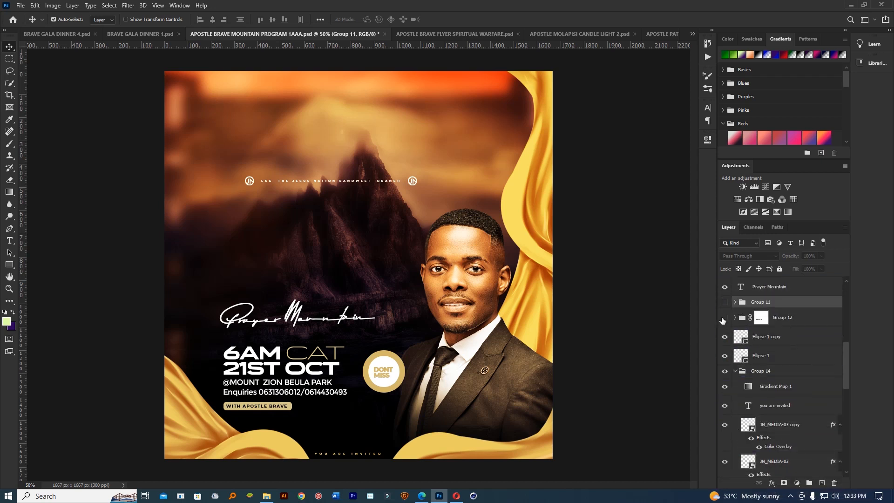
# Show Group 11, move its dark "Saturday the Jesus Nation" title up above the Prayer Mountain script, and hide the group.
pyautogui.click(724, 302)
pyautogui.moveTo(313, 368); pyautogui.dragTo(334, 303)
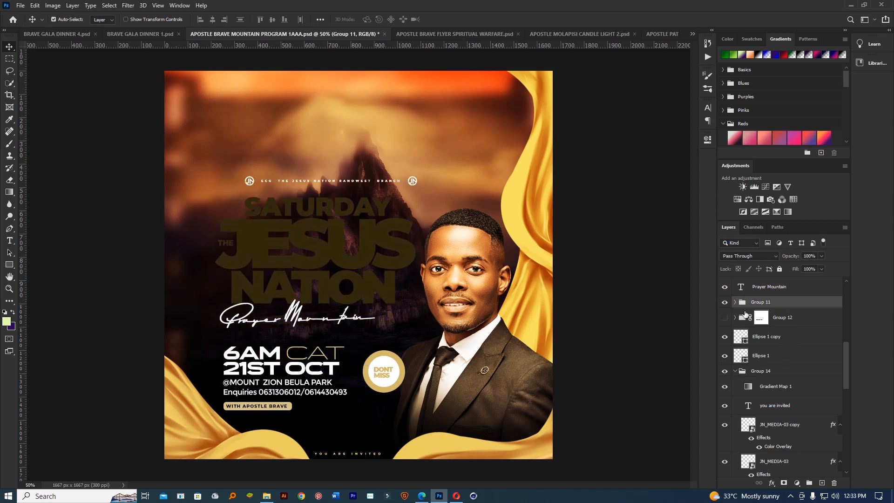
pyautogui.click(724, 302)
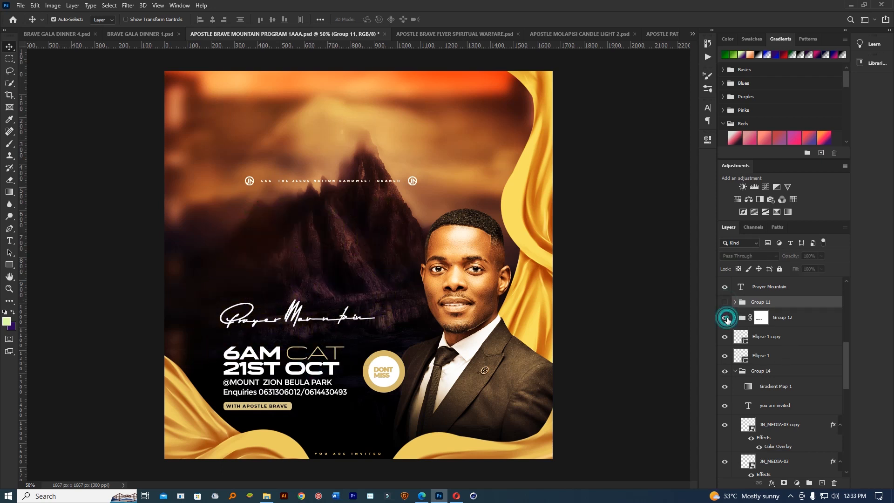
# Compare Group 12's gold title with Group 11's dark title by switching their visibility, and look through the surrounding layers.
pyautogui.click(724, 317)
pyautogui.click(726, 318)
pyautogui.click(725, 302)
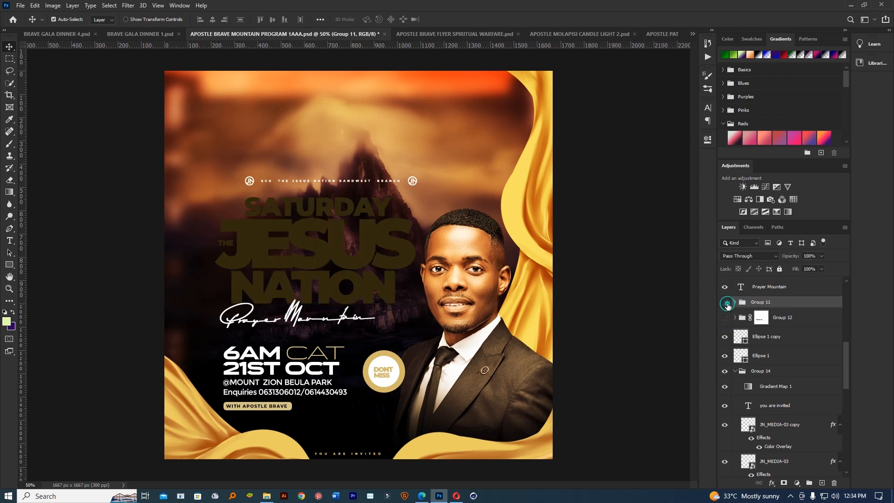
pyautogui.click(725, 302)
pyautogui.scroll(3, 732, 318)
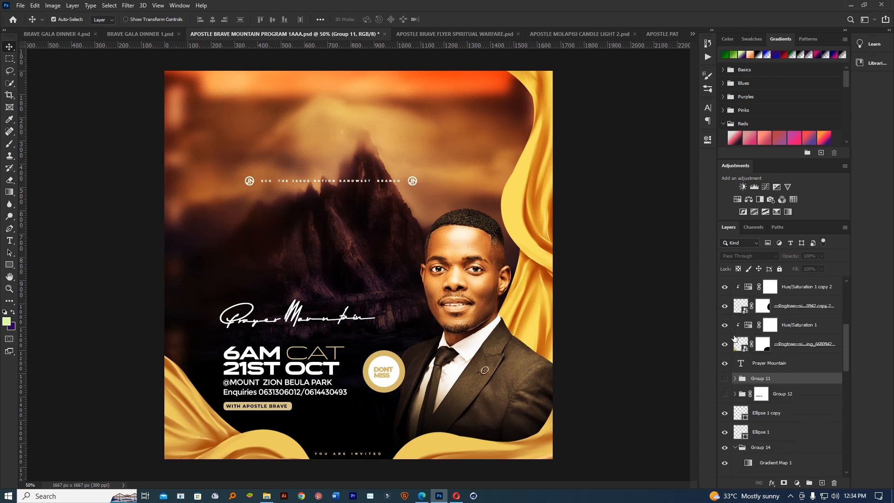
pyautogui.scroll(6, 738, 404)
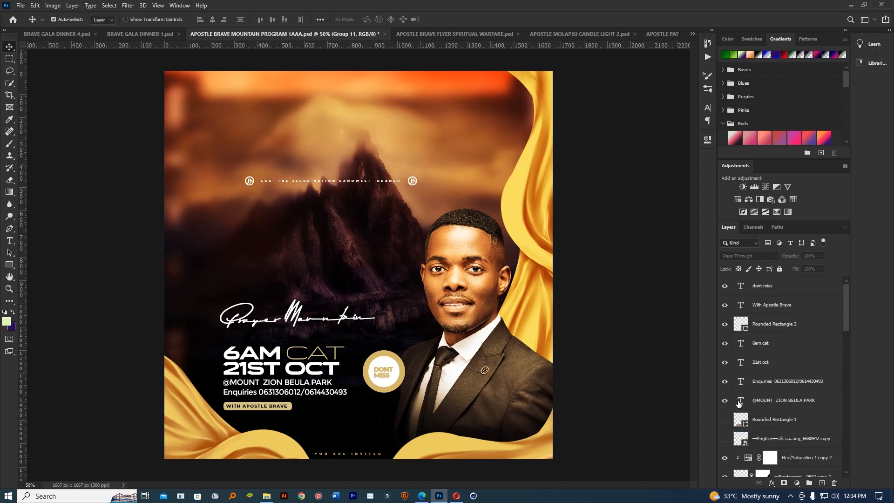
pyautogui.scroll(-7, 738, 403)
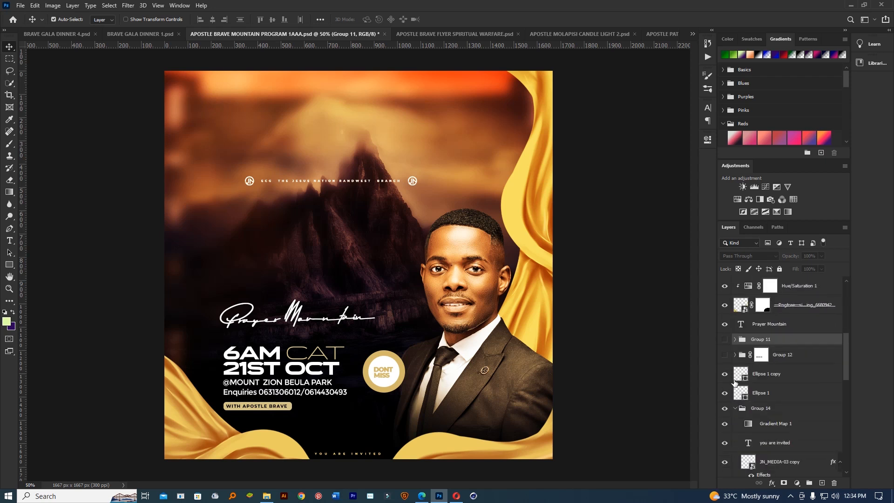
pyautogui.scroll(-3, 735, 383)
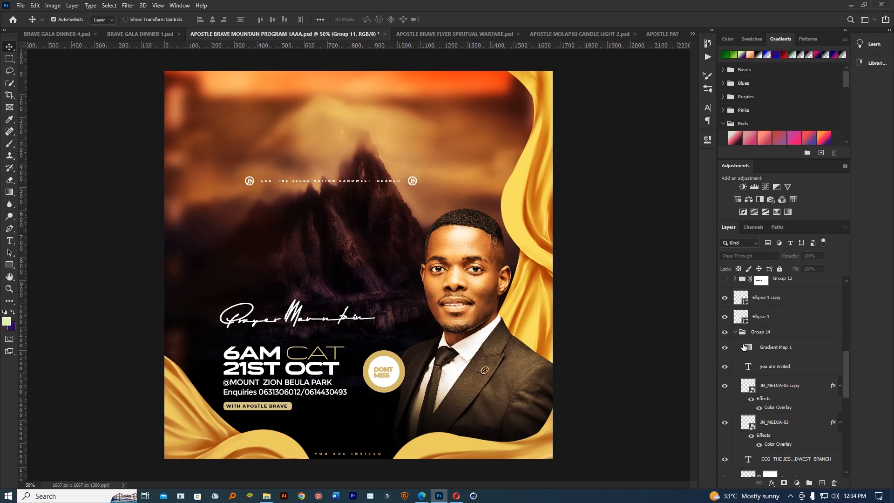
# Make Group 12's gold title visible with Group 11 hidden, and expand Group 12 to reveal its contents.
pyautogui.scroll(3, 758, 376)
pyautogui.click(721, 321)
pyautogui.click(722, 320)
pyautogui.click(724, 335)
pyautogui.click(735, 336)
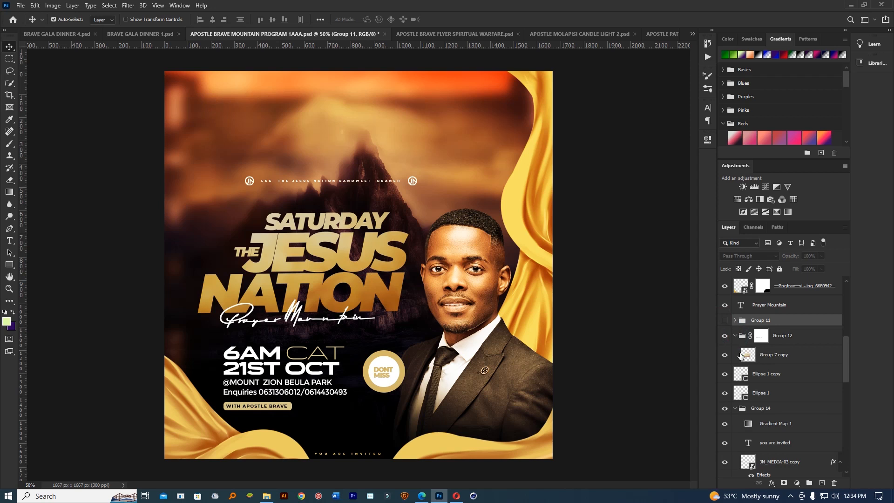
# Check what the Ellipse 1 copy and Group 7 copy layers contribute by toggling each one's visibility, and select Group 7 copy.
pyautogui.click(722, 375)
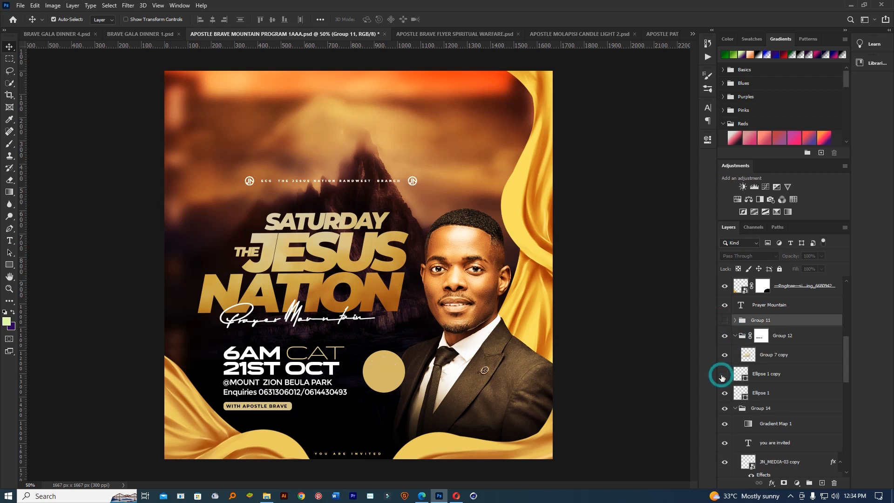
pyautogui.click(723, 376)
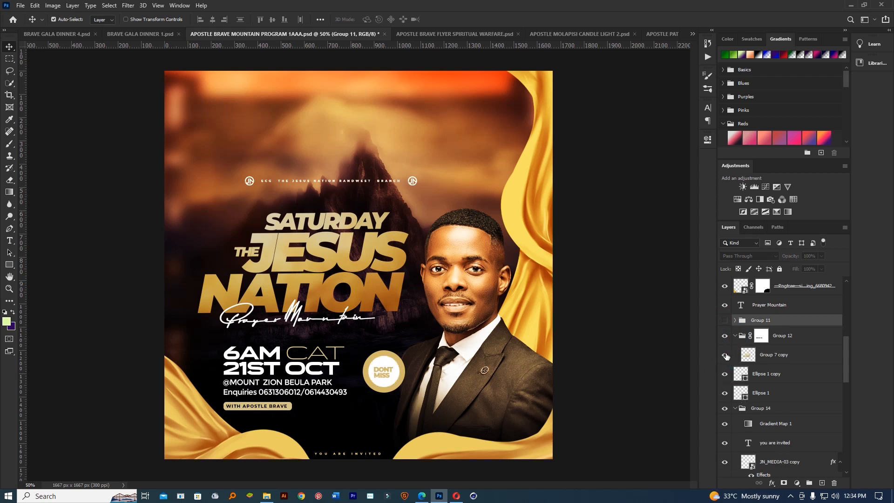
pyautogui.click(724, 356)
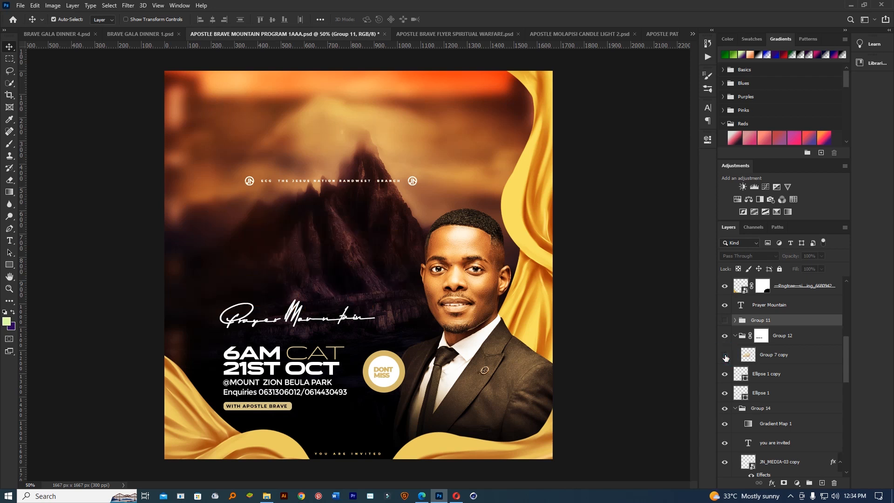
pyautogui.click(725, 356)
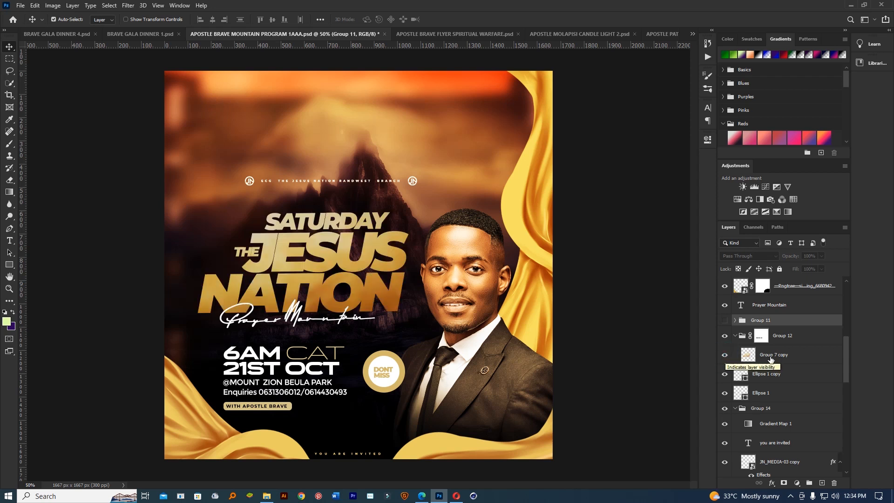
pyautogui.click(752, 359)
pyautogui.click(724, 356)
pyautogui.click(725, 355)
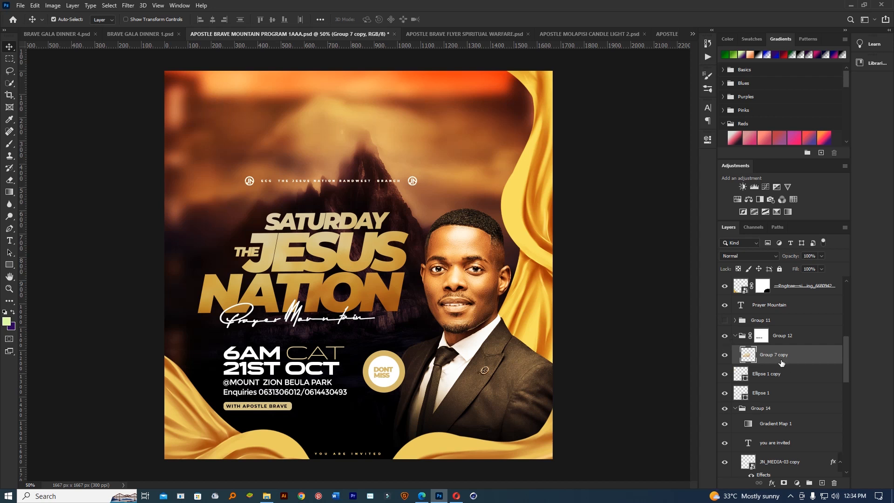
# Review the text and silk layers above Group 12 and preview Group 11's dark title over the gold title.
pyautogui.scroll(5, 781, 363)
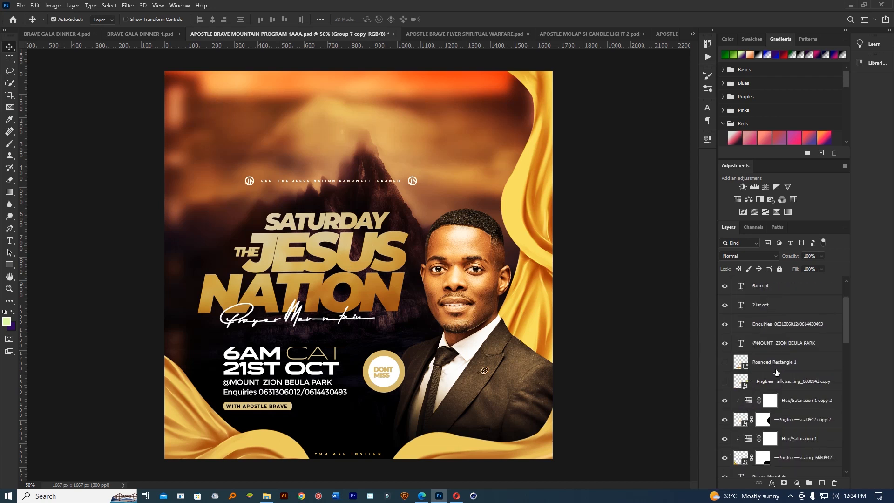
pyautogui.scroll(1, 776, 371)
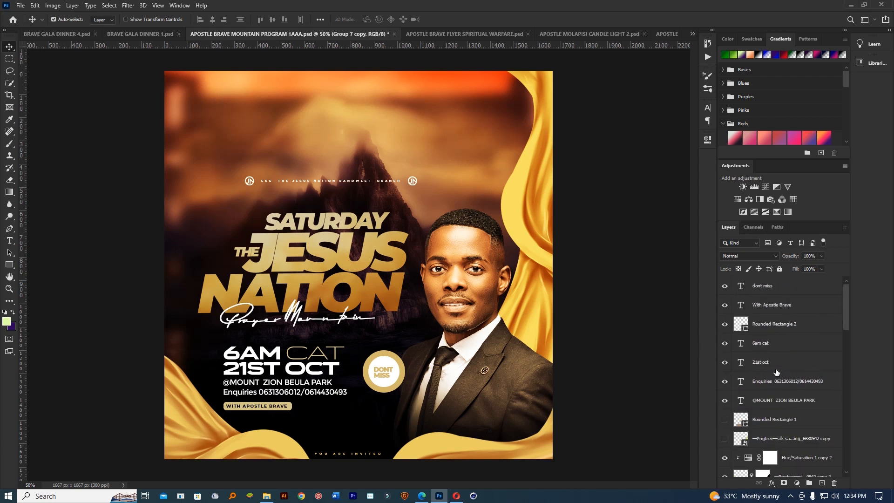
pyautogui.scroll(-2, 776, 371)
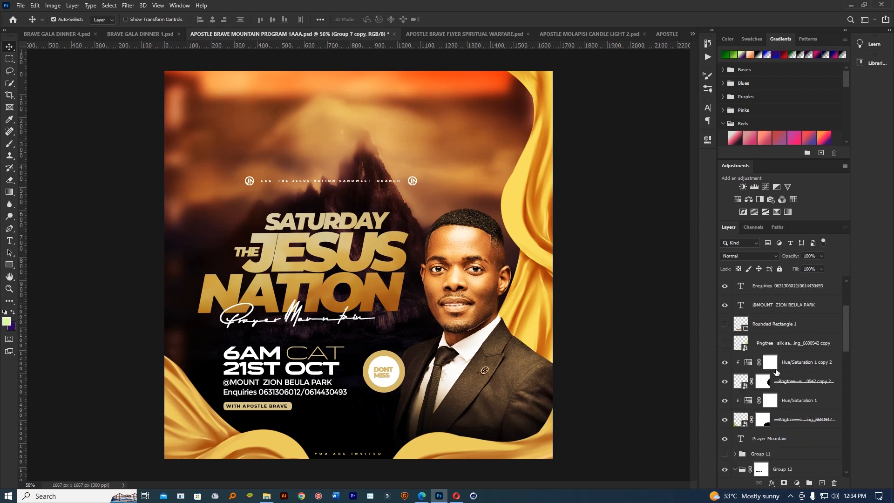
pyautogui.scroll(-3, 776, 372)
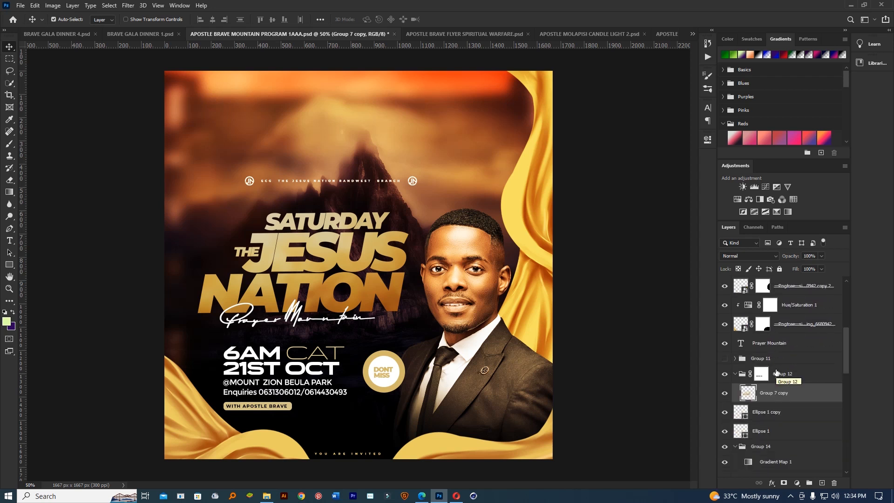
pyautogui.click(725, 359)
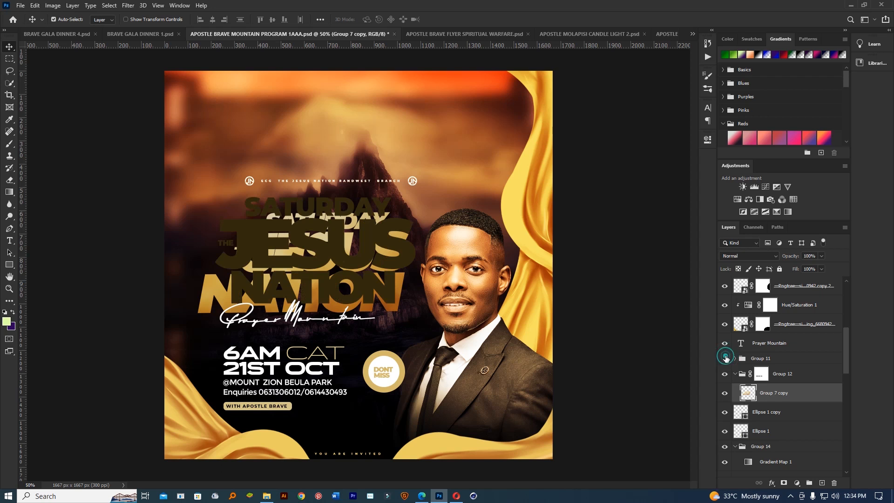
pyautogui.click(725, 358)
# Examine the lower part of the layer stack, including the hidden Group 13 and the mountain background layers.
pyautogui.scroll(-3, 768, 374)
pyautogui.scroll(-2, 768, 374)
pyautogui.scroll(-4, 767, 373)
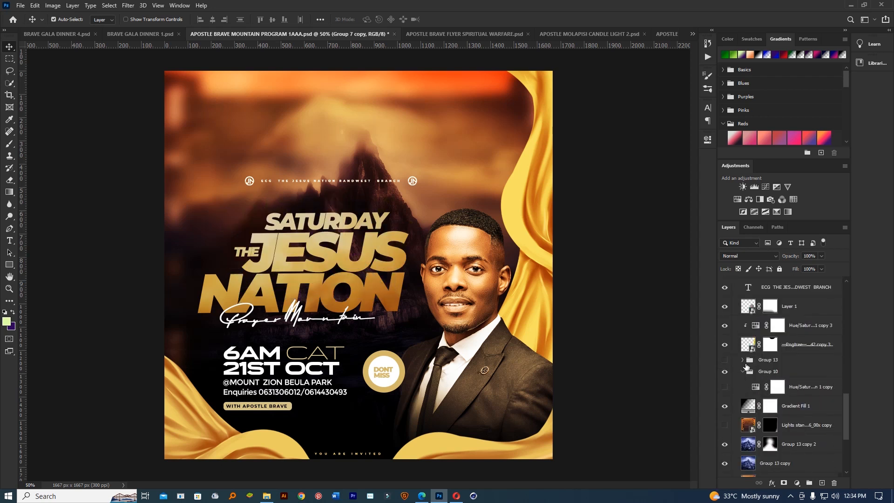
pyautogui.click(746, 360)
pyautogui.click(743, 359)
pyautogui.click(743, 360)
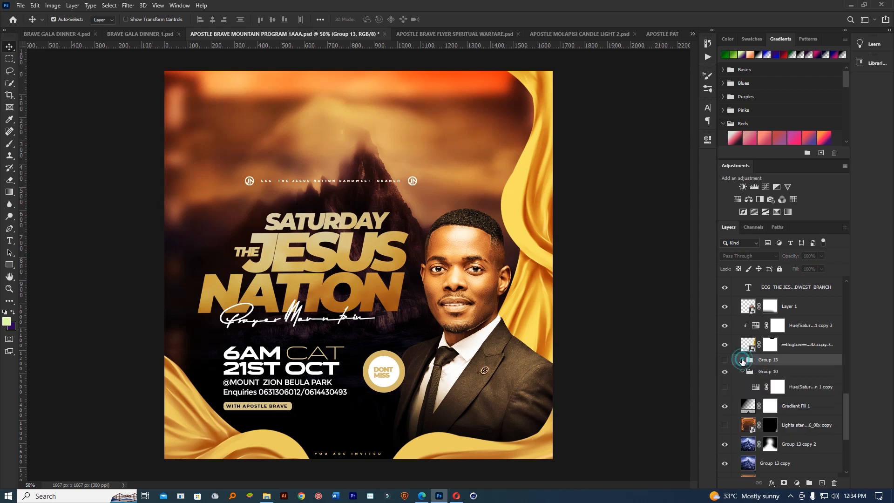
pyautogui.scroll(-5, 744, 406)
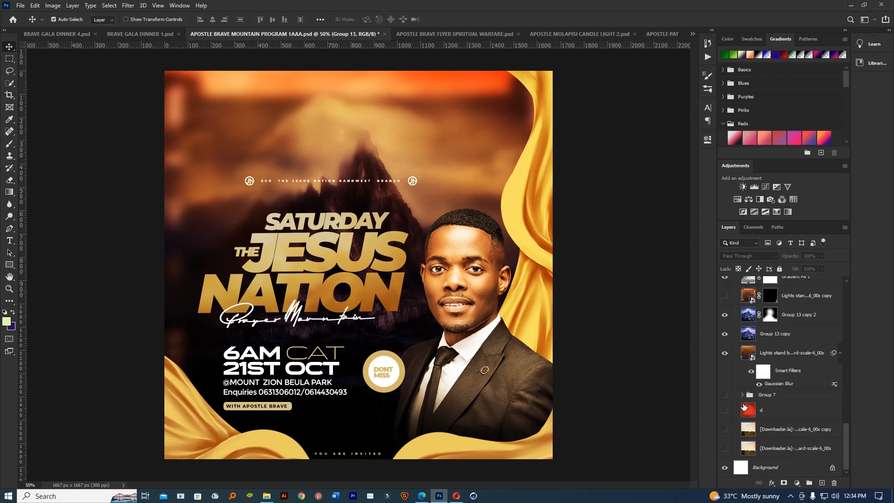
# Check the text layers in Group 7, make the group visible, and move it between Gradient Map 1 and the "you are invited" layer.
pyautogui.click(742, 395)
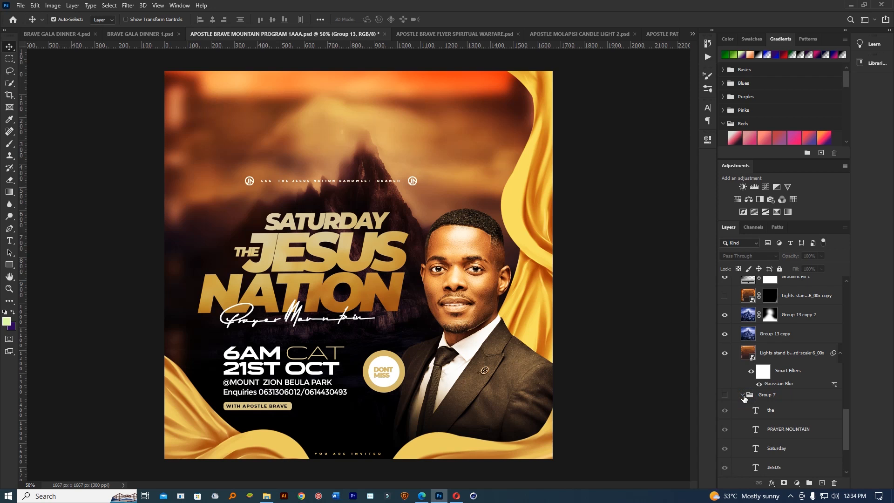
pyautogui.click(743, 396)
pyautogui.click(725, 394)
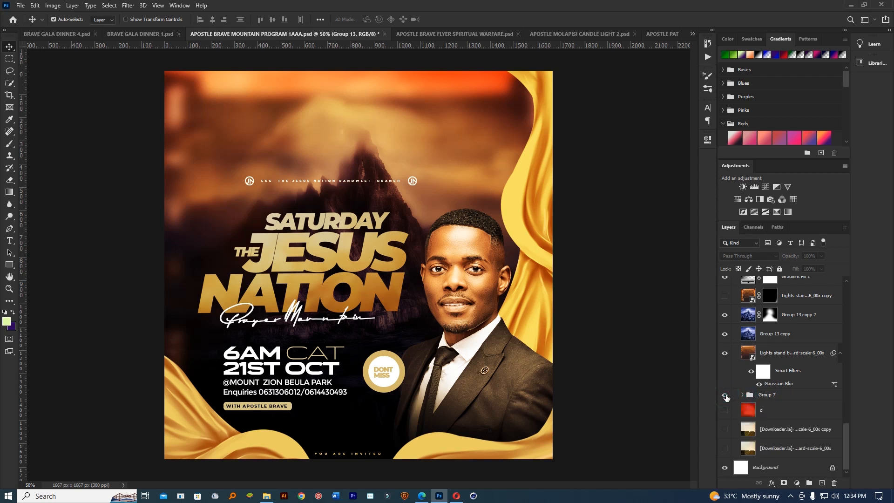
pyautogui.click(767, 396)
pyautogui.scroll(3, 773, 393)
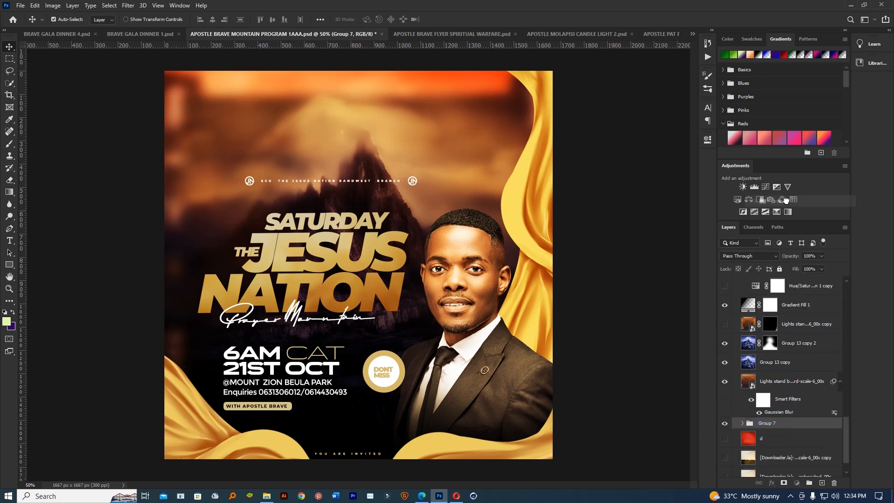
pyautogui.moveTo(785, 199); pyautogui.dragTo(771, 305)
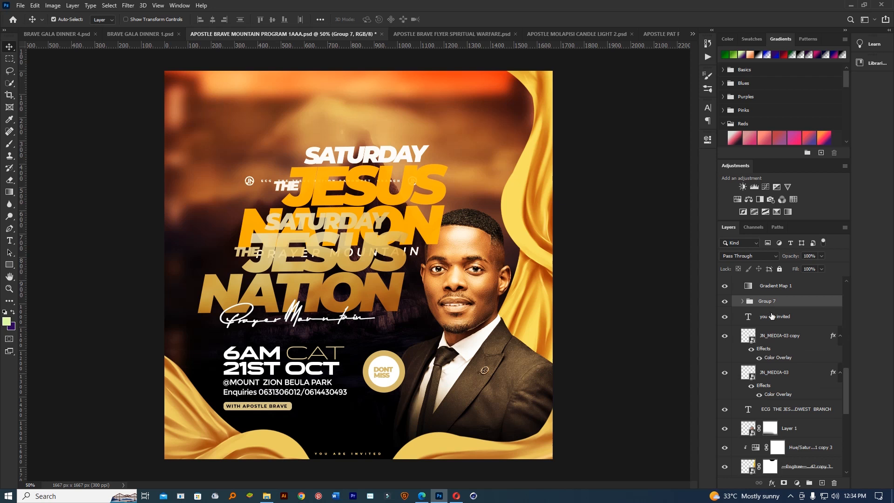
# Toggle Group 7 to identify its white and orange title, and move that title up above the gold one.
pyautogui.click(724, 301)
pyautogui.click(724, 301)
pyautogui.moveTo(461, 234); pyautogui.dragTo(468, 196)
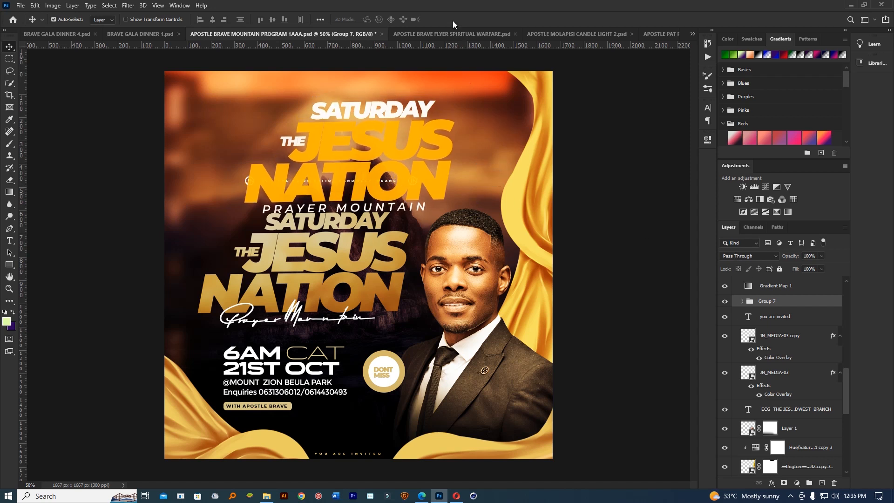
# Switch to APOSTLE BRAVE FLYER SPIRITUAL WARFARE and select the Spir text layer in Group 2.
pyautogui.click(450, 34)
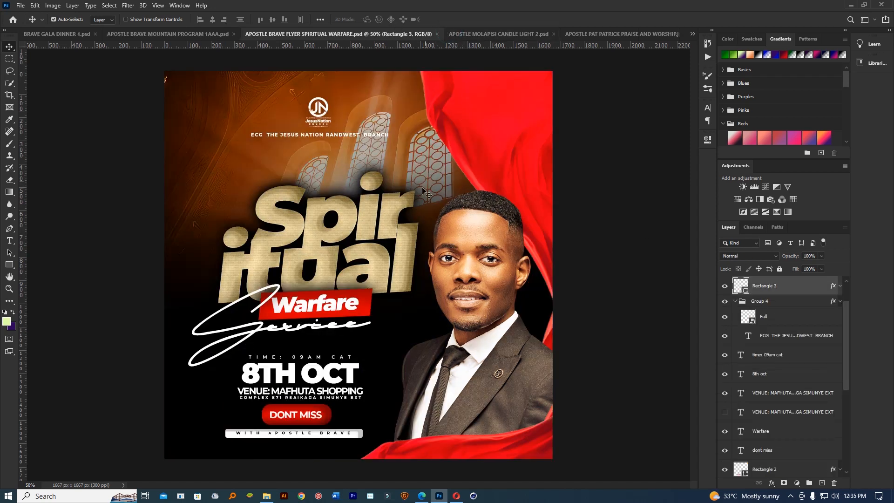
pyautogui.click(393, 216)
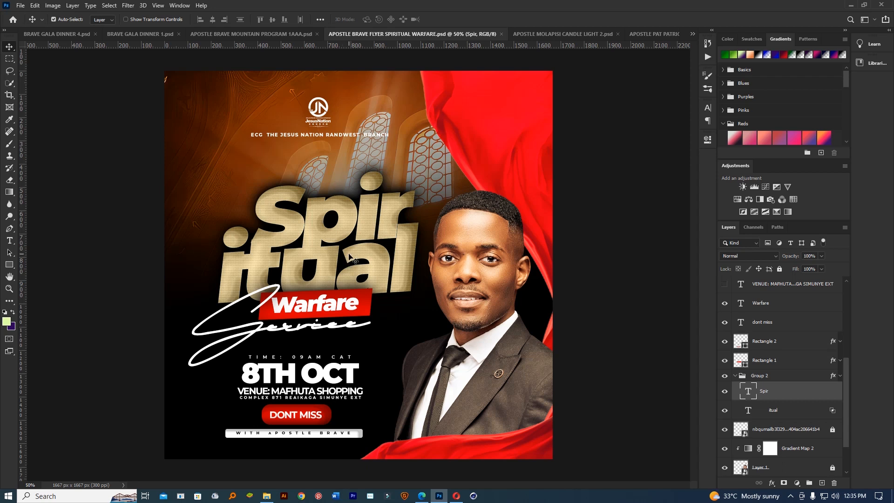
# Return to the mountain program flyer and undo the upward title move and the latest Group 7 restacking.
pyautogui.click(255, 37)
pyautogui.hotkey('ctrl', 'z')
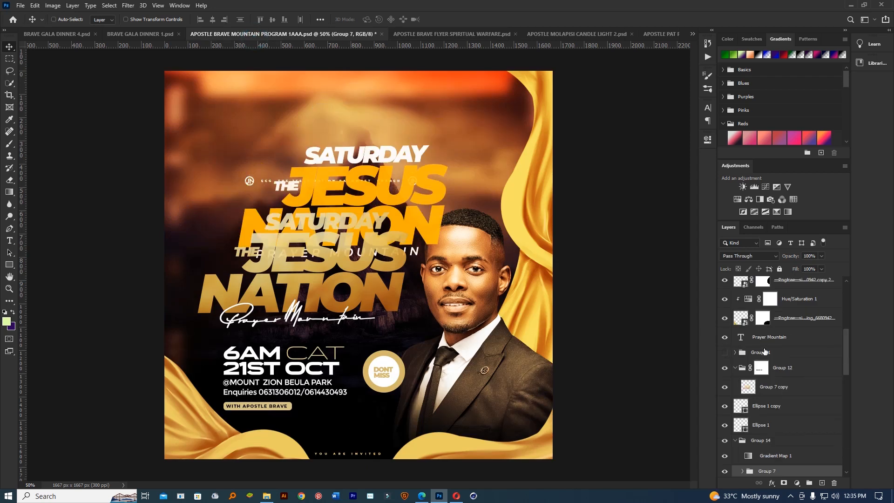
pyautogui.hotkey('ctrl', 'z')
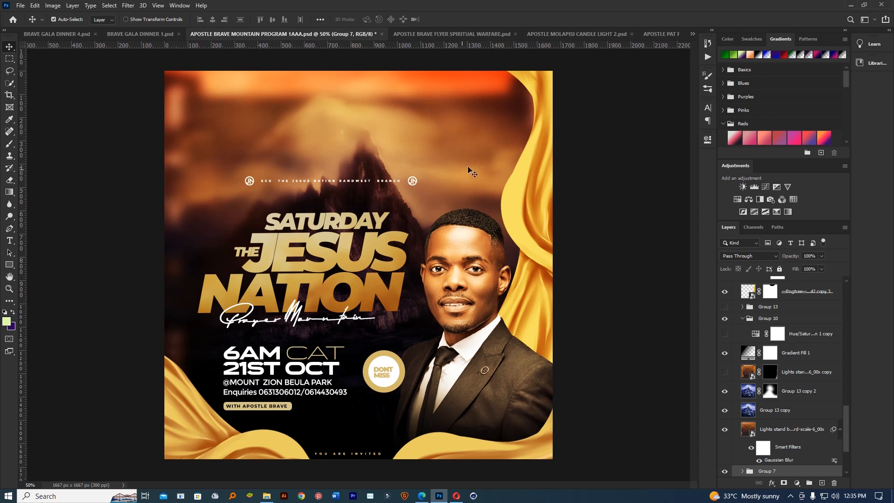
# Switch back to the Spiritual Warfare flyer and nudge the "itual" part of its title slightly.
pyautogui.click(445, 35)
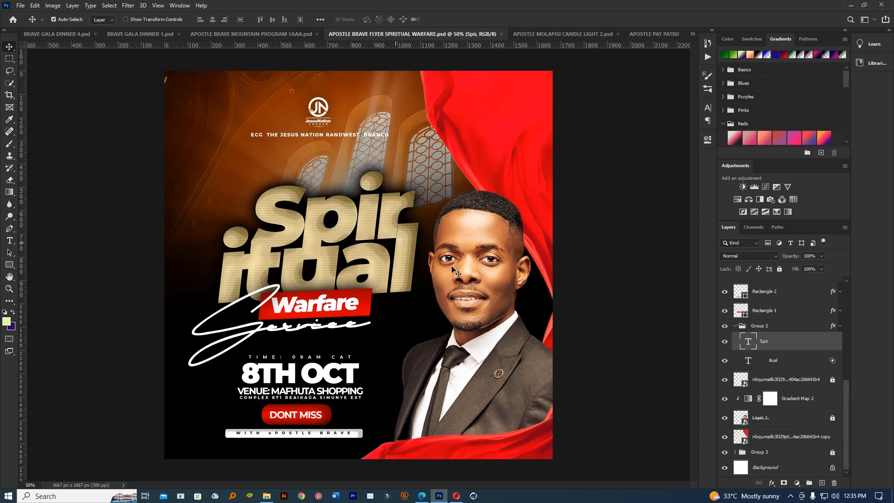
pyautogui.click(408, 275)
pyautogui.moveTo(408, 275)
pyautogui.mouseDown()
pyautogui.moveTo(414, 279)
pyautogui.moveTo(406, 272)
pyautogui.mouseUp()
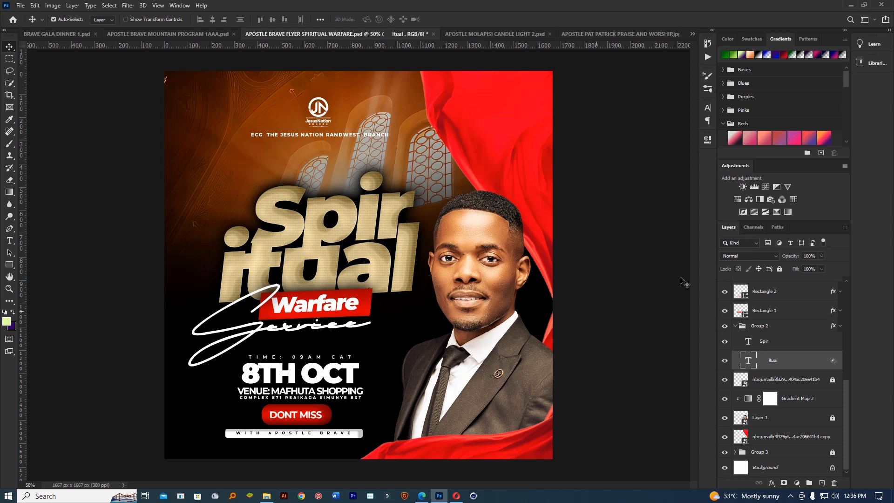
# Review the Praise and Worship and Candle Light flyers, checking the NEW DESIGNS folder in File Explorer in between.
pyautogui.click(626, 34)
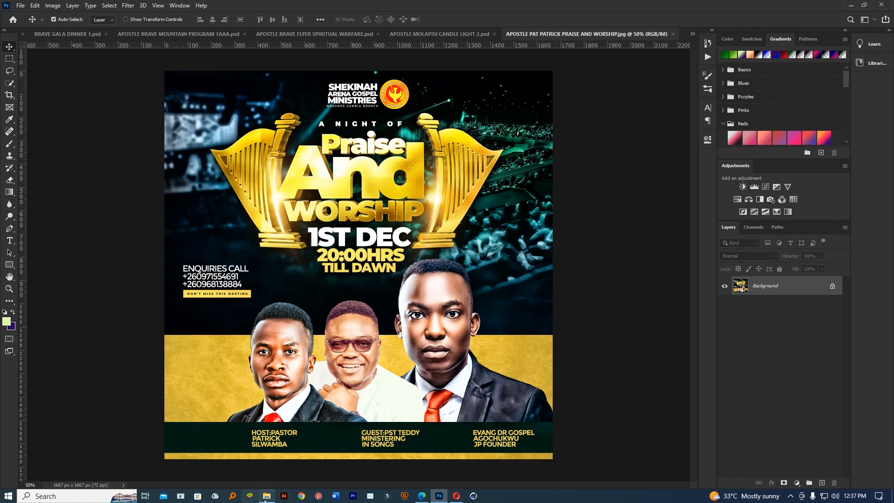
pyautogui.click(273, 498)
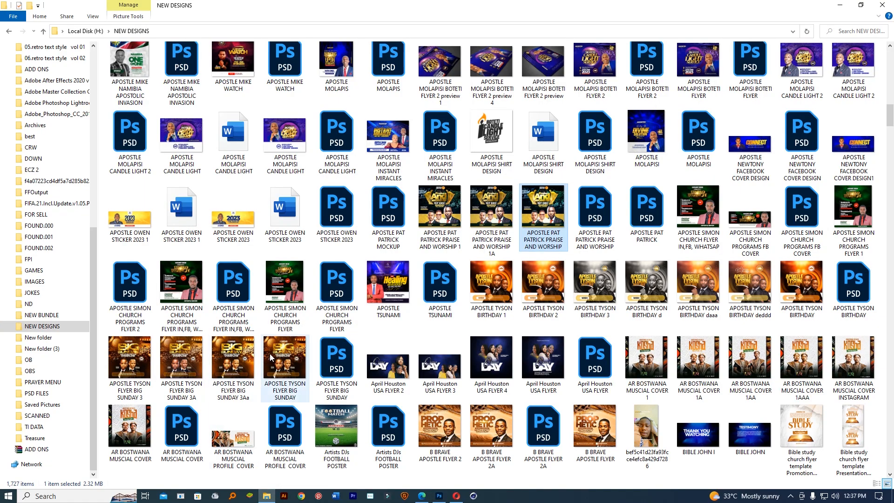
pyautogui.scroll(10, 279, 352)
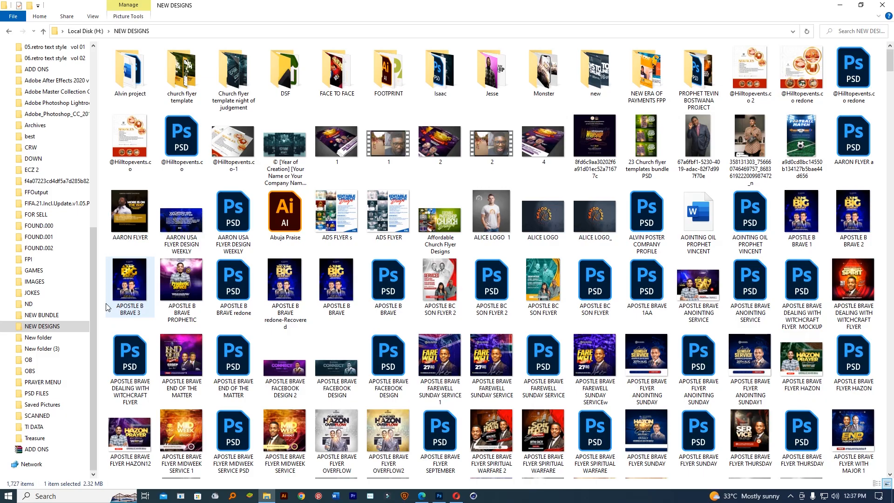
pyautogui.click(438, 496)
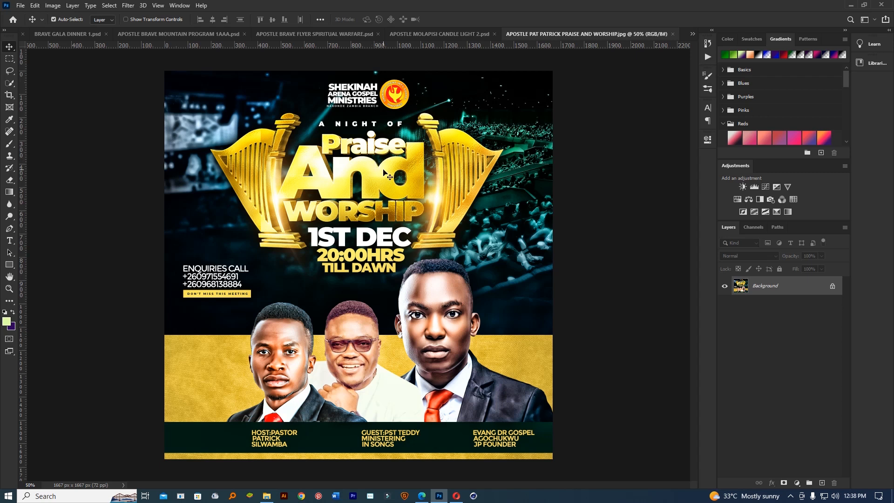
pyautogui.click(453, 35)
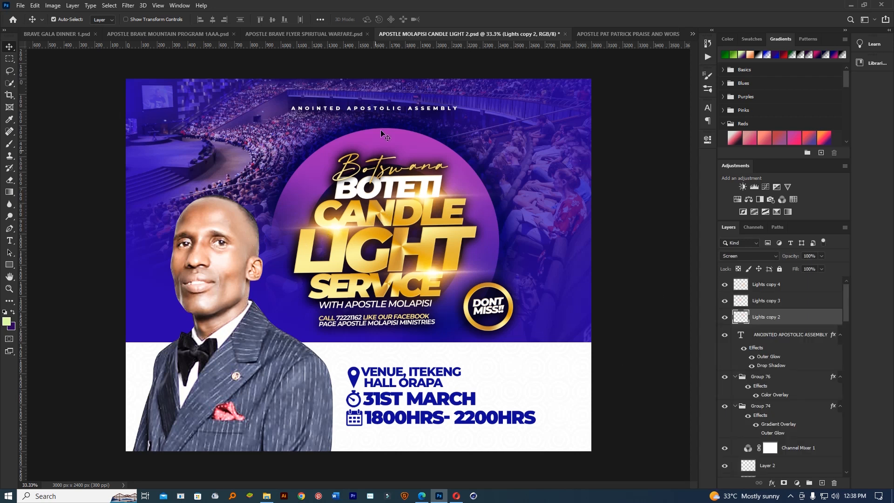
# Inspect the pastor's portrait in the Spiritual Warfare flyer at 200% and compare it with the full-page view.
pyautogui.click(329, 34)
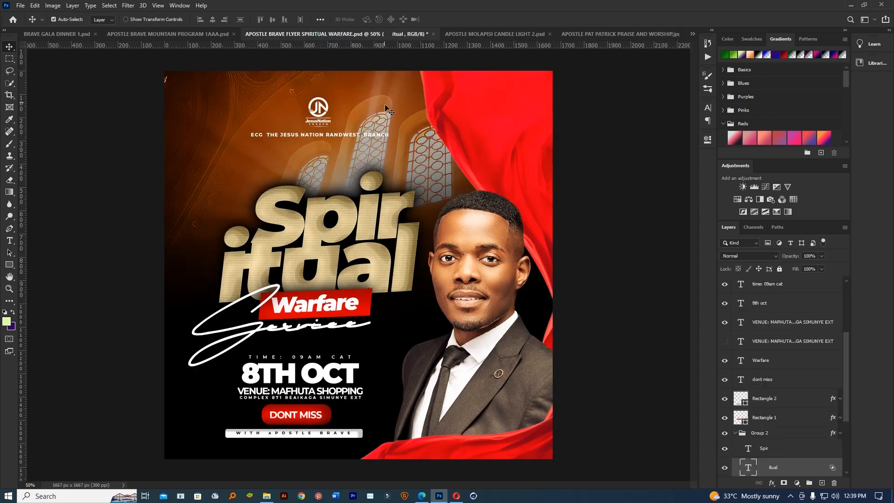
pyautogui.click(486, 240)
pyautogui.click(9, 288)
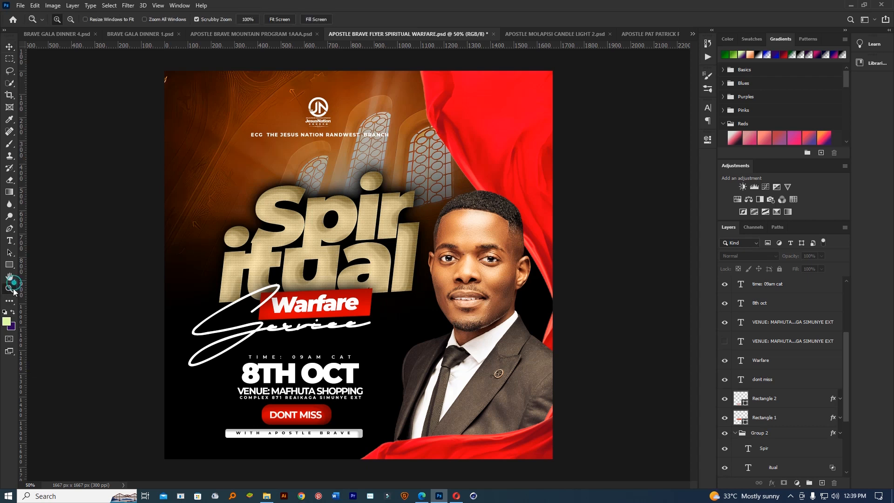
pyautogui.click(449, 257)
pyautogui.click(449, 258)
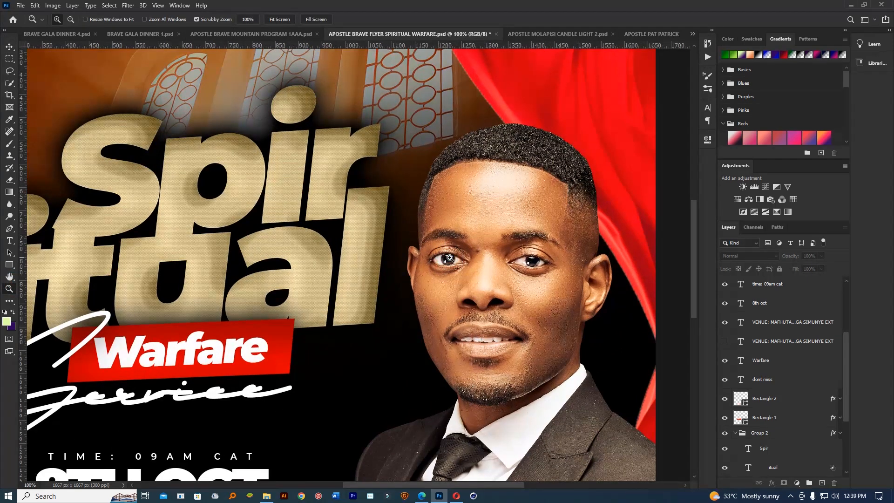
pyautogui.click(449, 258)
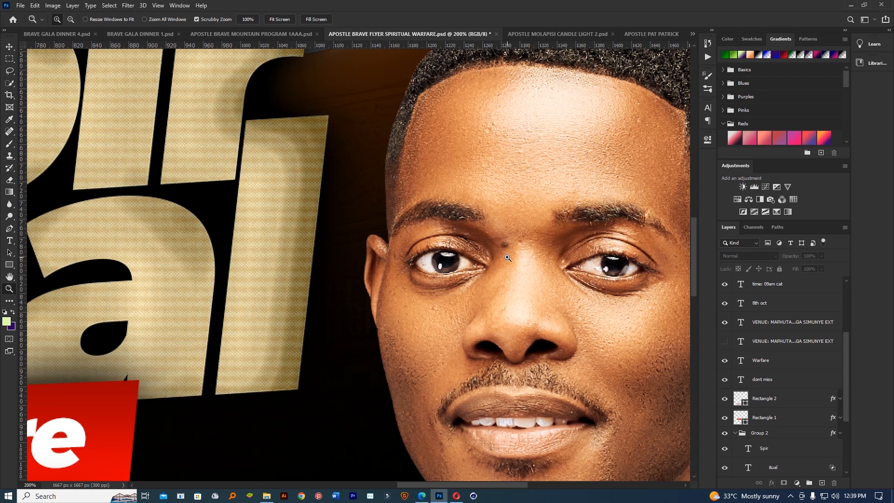
pyautogui.hotkey('ctrl', '0')
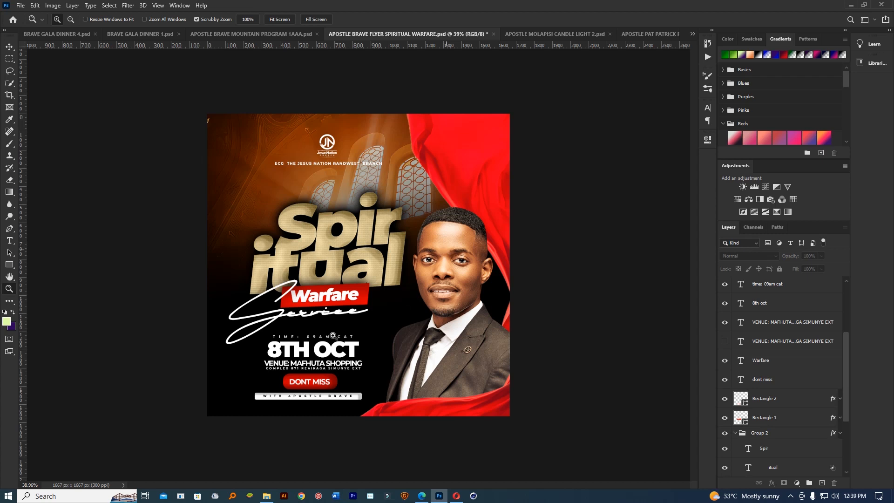
pyautogui.click(479, 233)
pyautogui.click(479, 232)
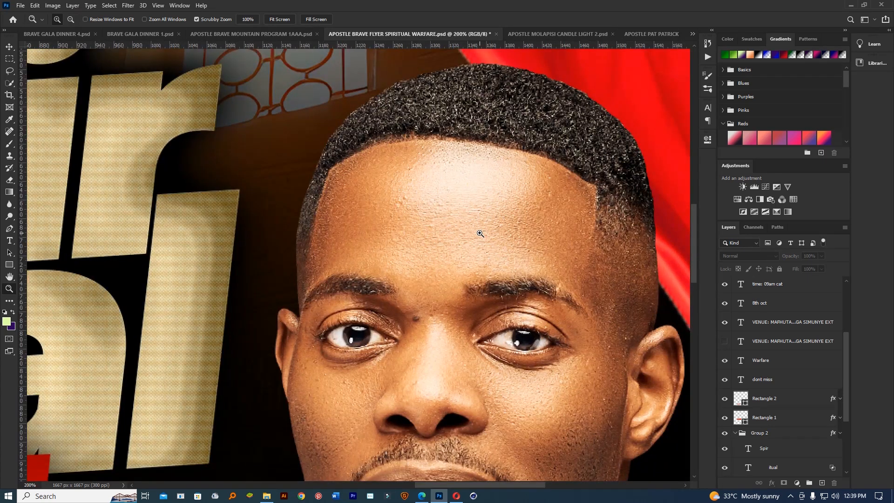
pyautogui.moveTo(500, 233); pyautogui.dragTo(429, 232)
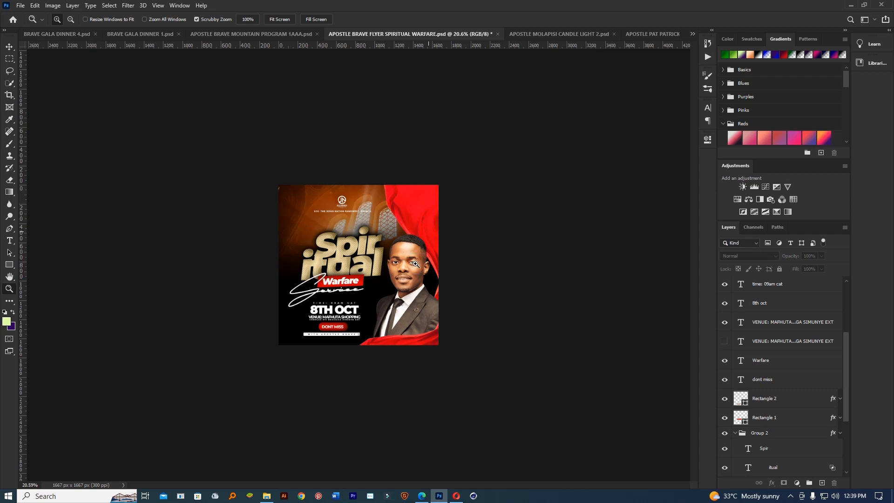
pyautogui.click(416, 264)
# Browse further down the flyer designs in the NEW DESIGNS folder in File Explorer, and return to Photoshop with the Move tool.
pyautogui.click(266, 496)
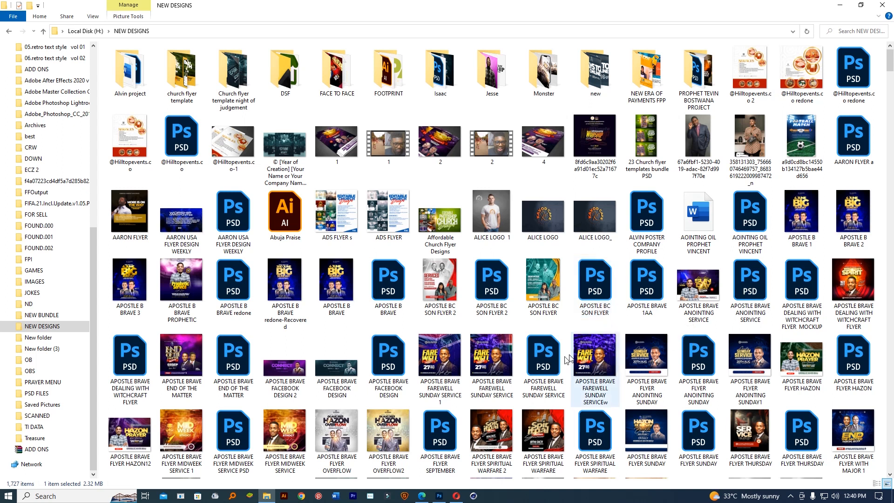
pyautogui.scroll(-10, 569, 359)
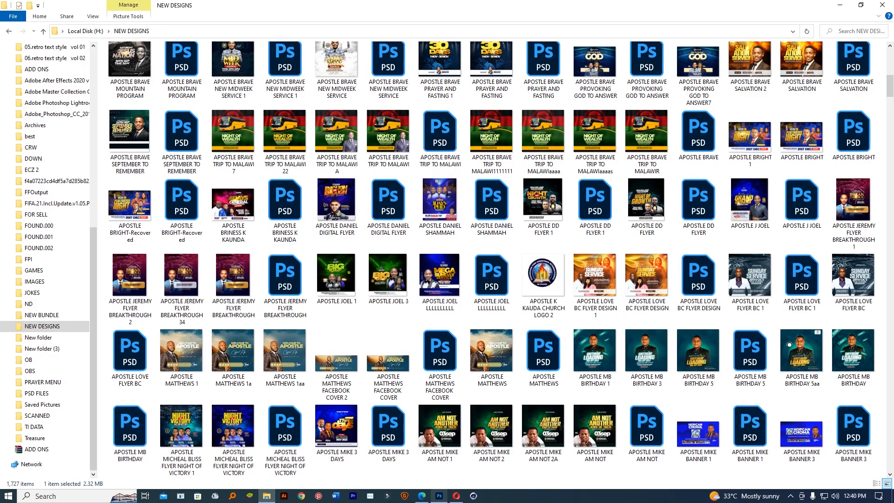
pyautogui.click(440, 496)
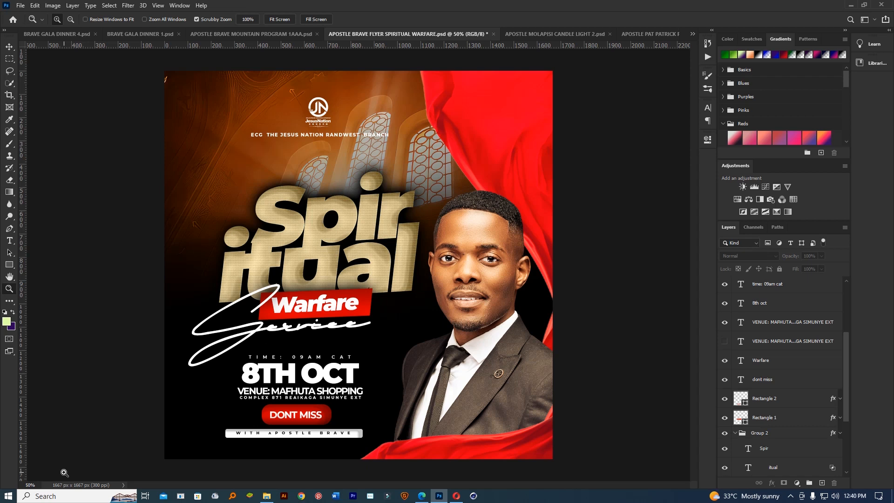
pyautogui.click(10, 48)
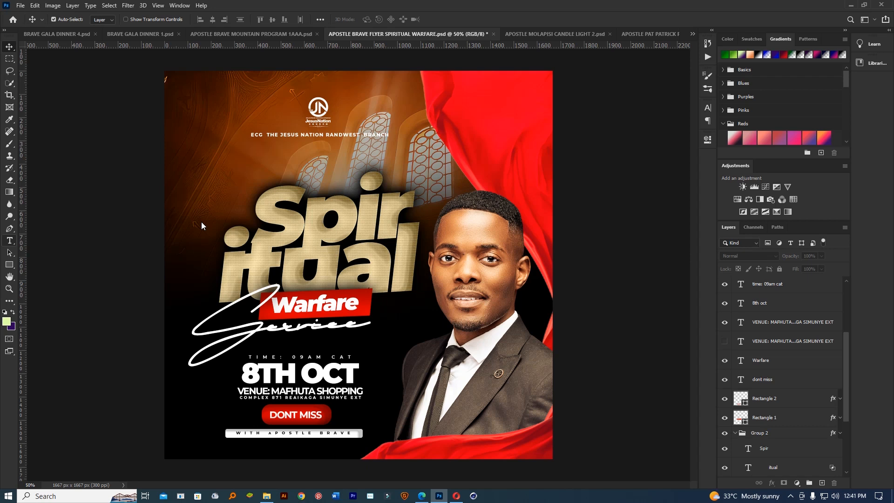
# View the mountain program flyer and switch to BRAVE GALA DINNER 1 with the Move tool active.
pyautogui.click(292, 34)
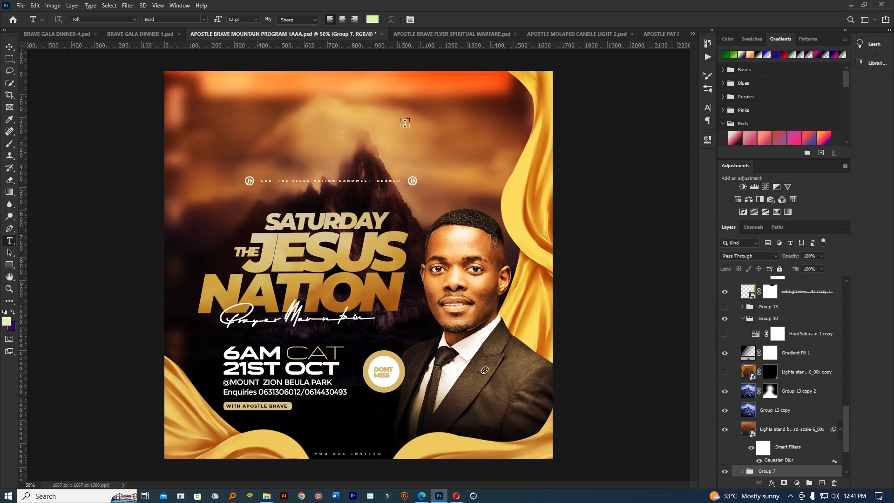
pyautogui.click(140, 34)
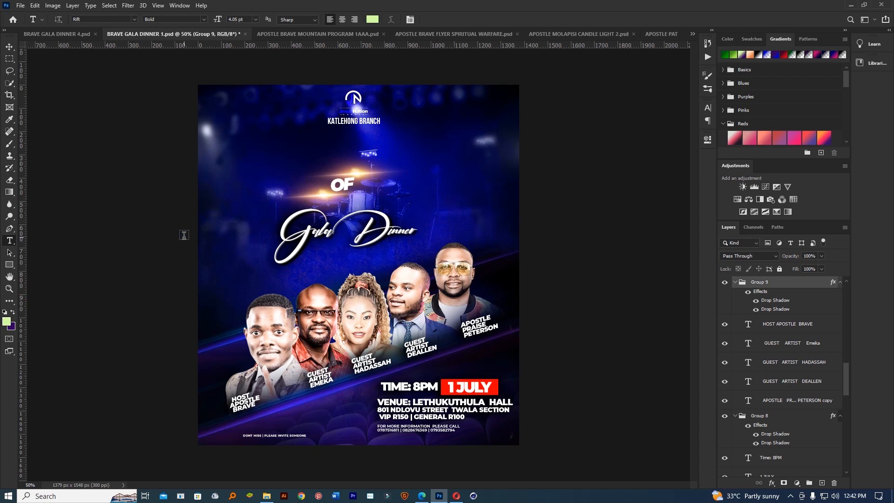
pyautogui.click(10, 46)
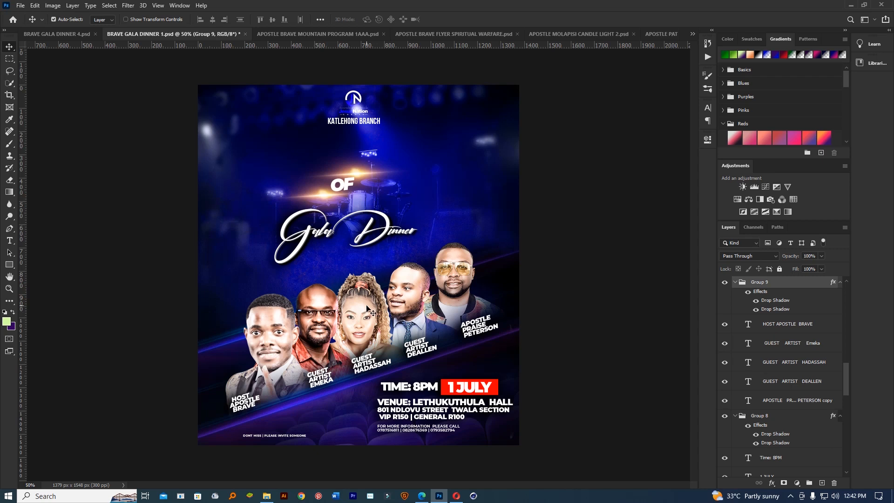
# Examine the guest portraits, name labels and event details of the gala dinner flyer at 100%, and zoom back out to the whole design.
pyautogui.click(10, 292)
pyautogui.click(397, 318)
pyautogui.scroll(-2, 396, 317)
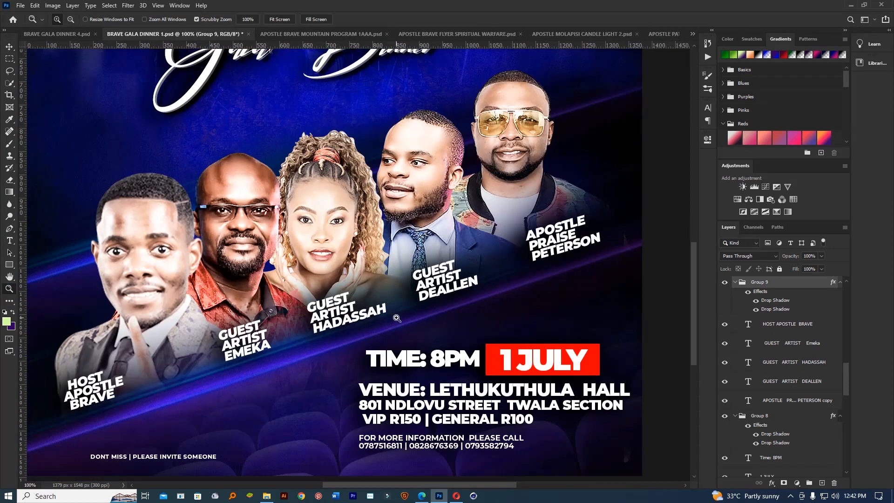
pyautogui.scroll(-4, 396, 318)
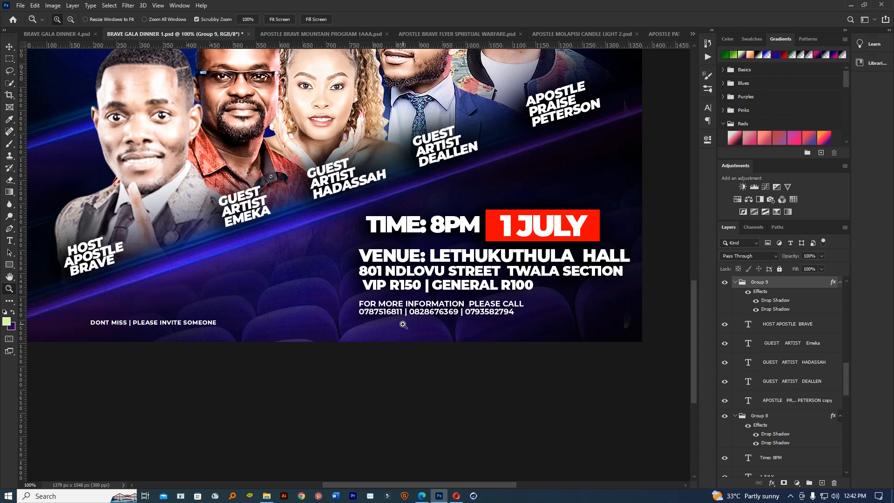
pyautogui.moveTo(481, 214); pyautogui.dragTo(389, 233)
pyautogui.click(388, 234)
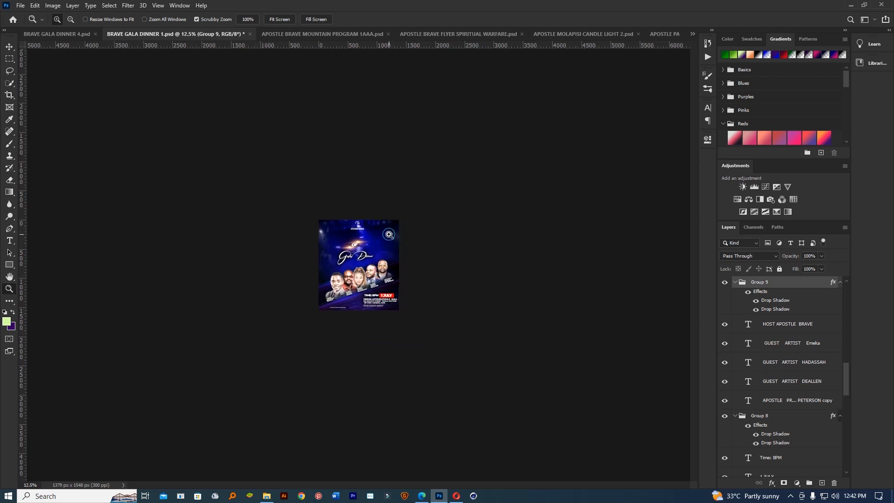
pyautogui.click(388, 234)
pyautogui.click(388, 235)
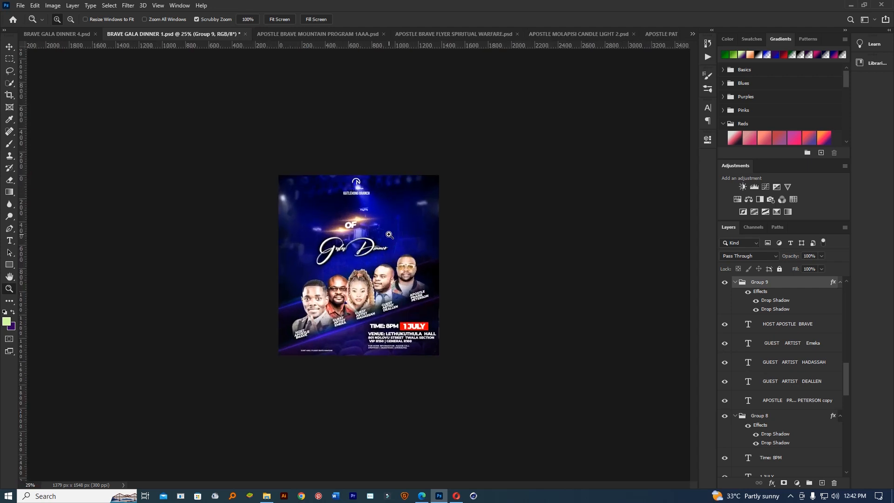